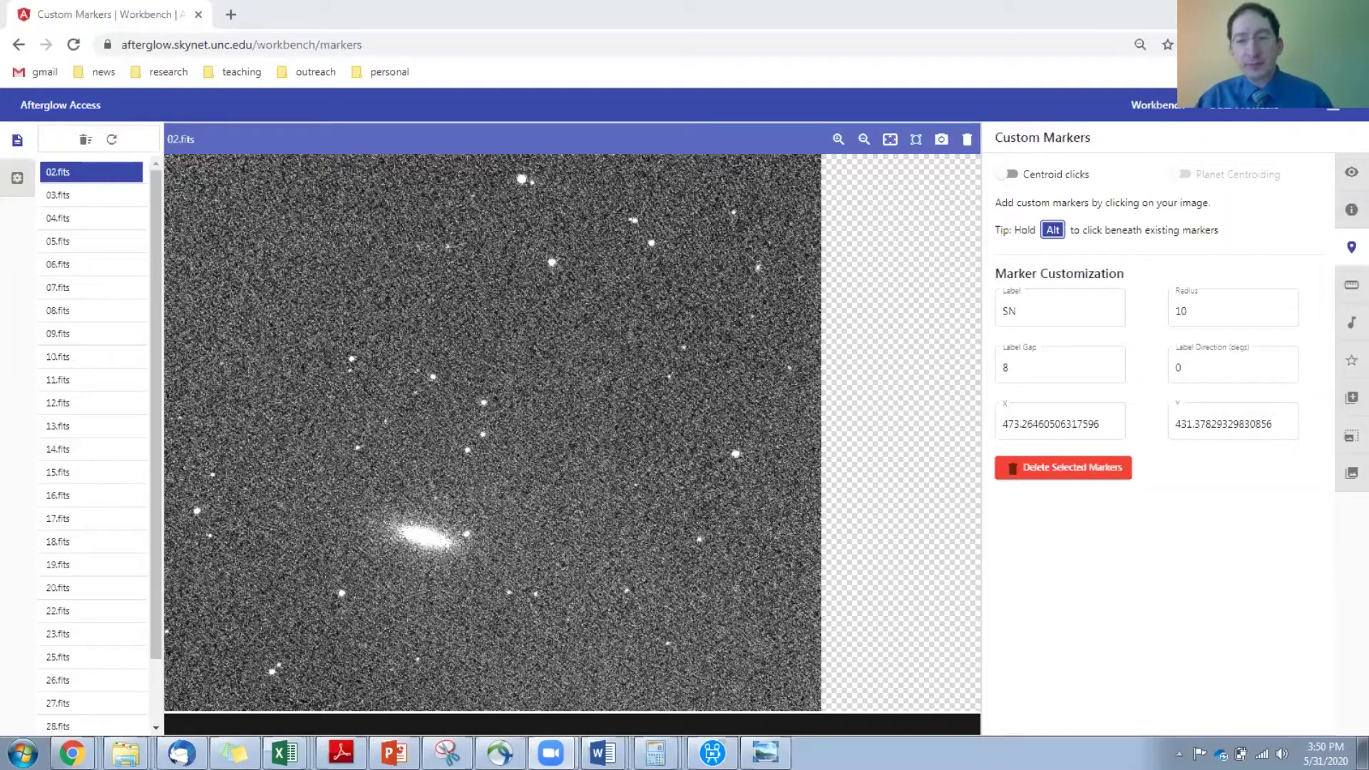
Switch to Windows Photo Viewer to examine the REF star in the lab5_rev11 chart, and minimize it after viewing.
key("alt+Tab")
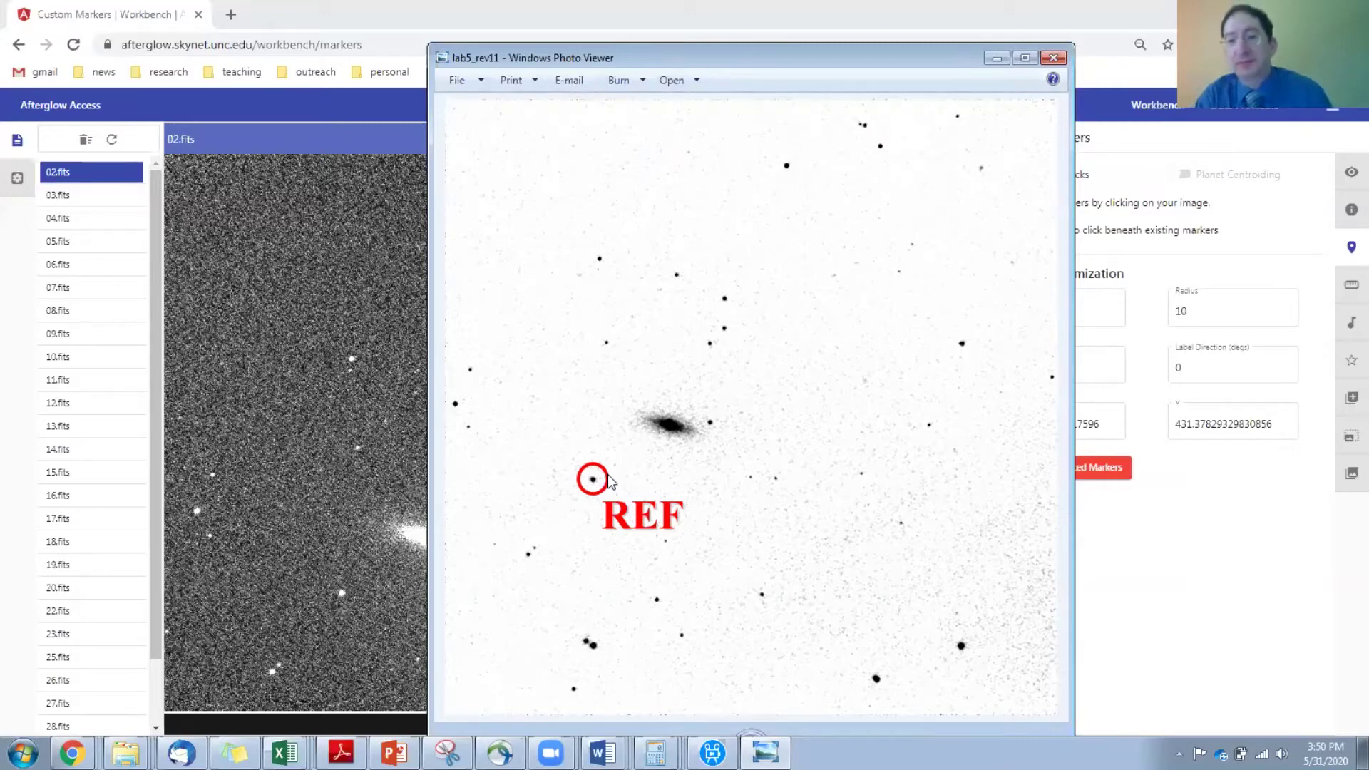
left_click_drag(641, 54, 876, 41)
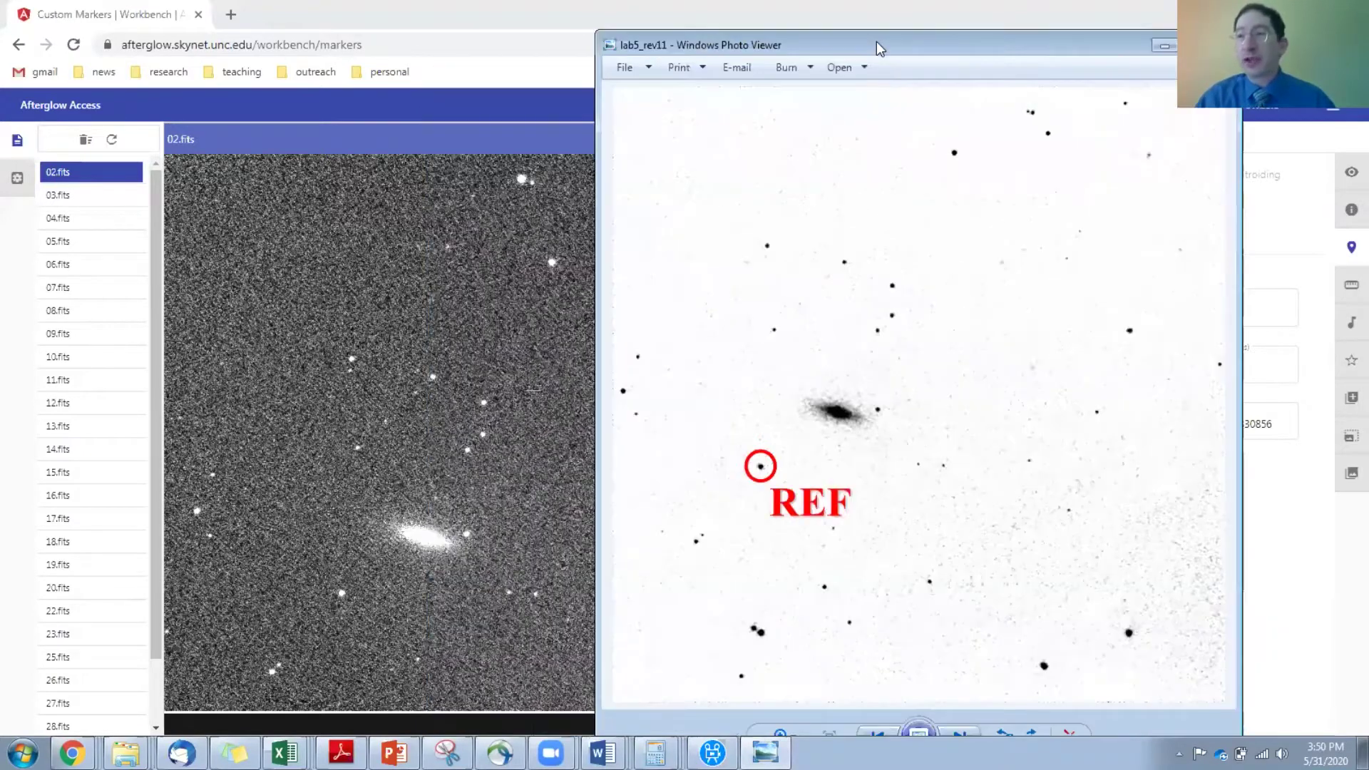
left_click(1164, 46)
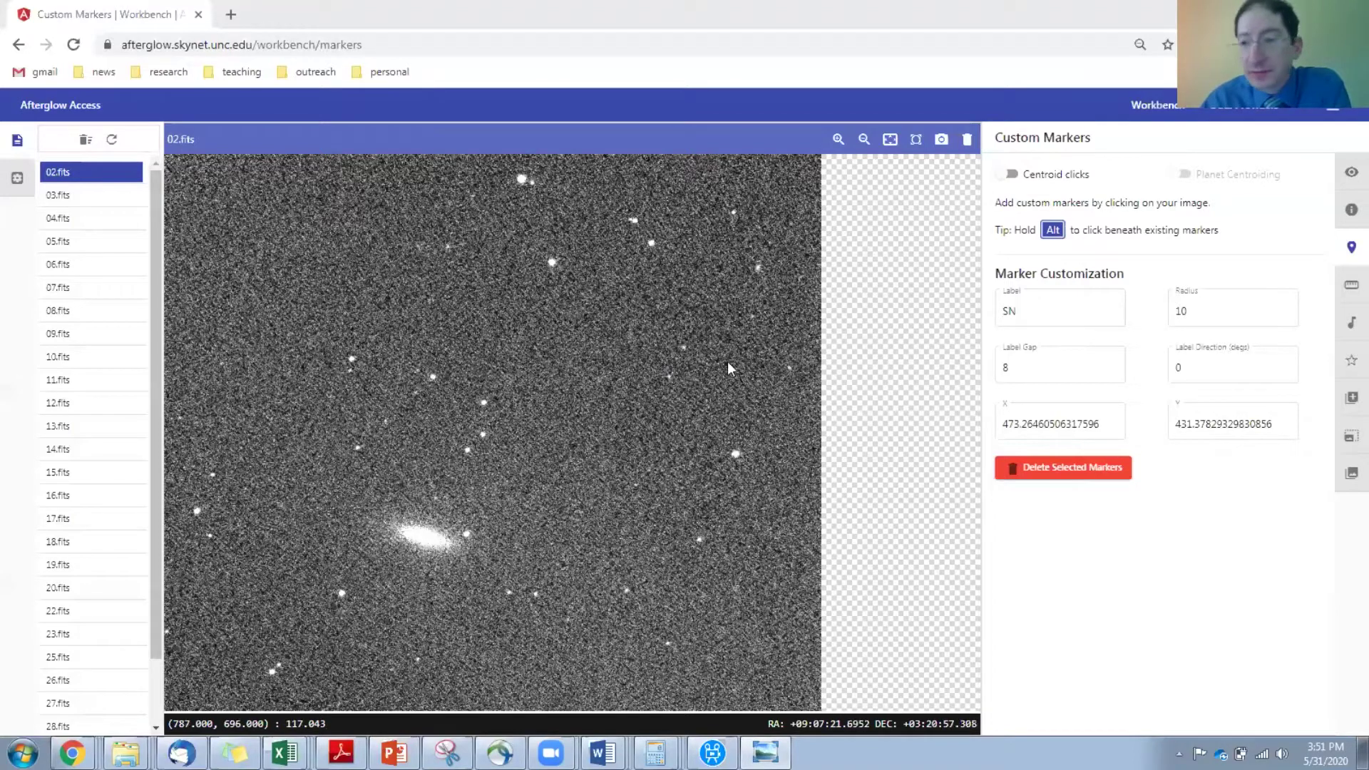
Align 02.fits and 32.fits in astrometric mode, using 02.fits as the active image and overwriting the files.
left_click(1348, 441)
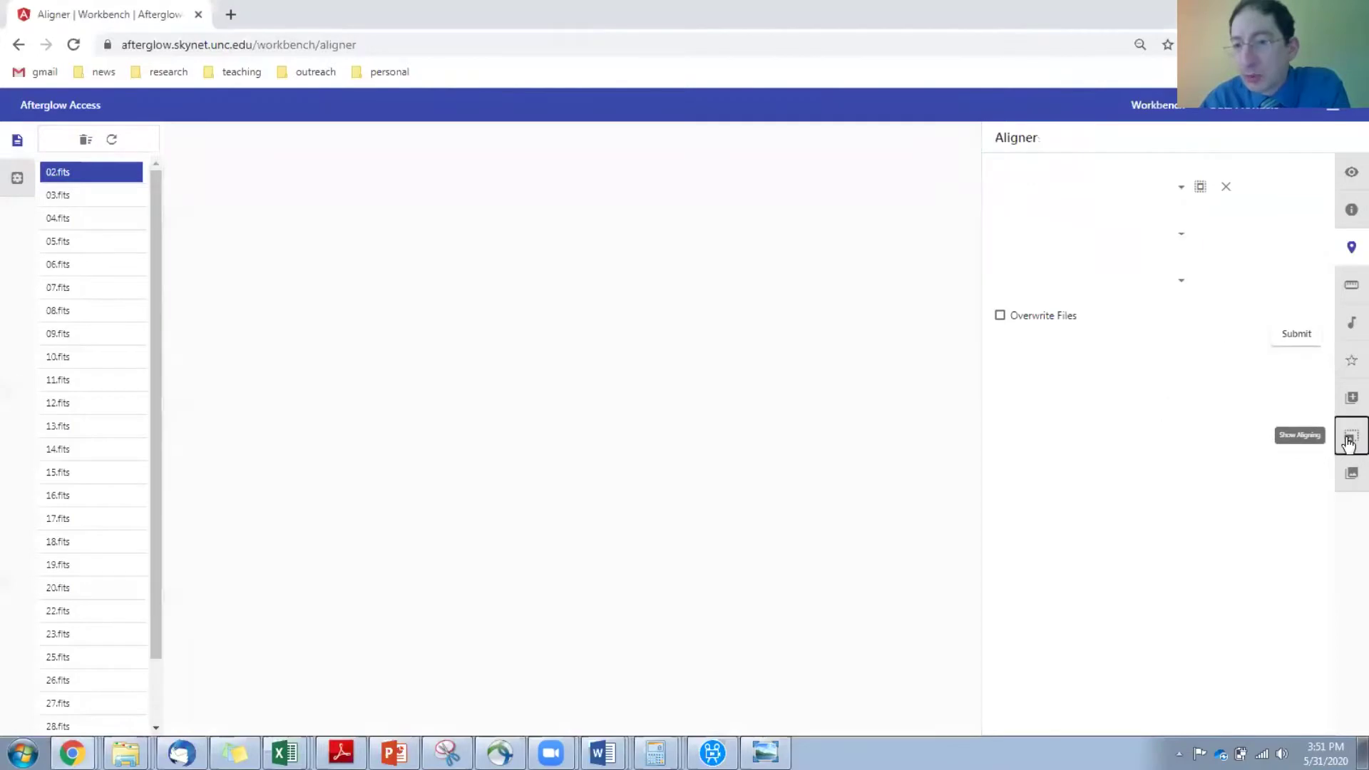
left_click(1174, 192)
left_click(990, 192)
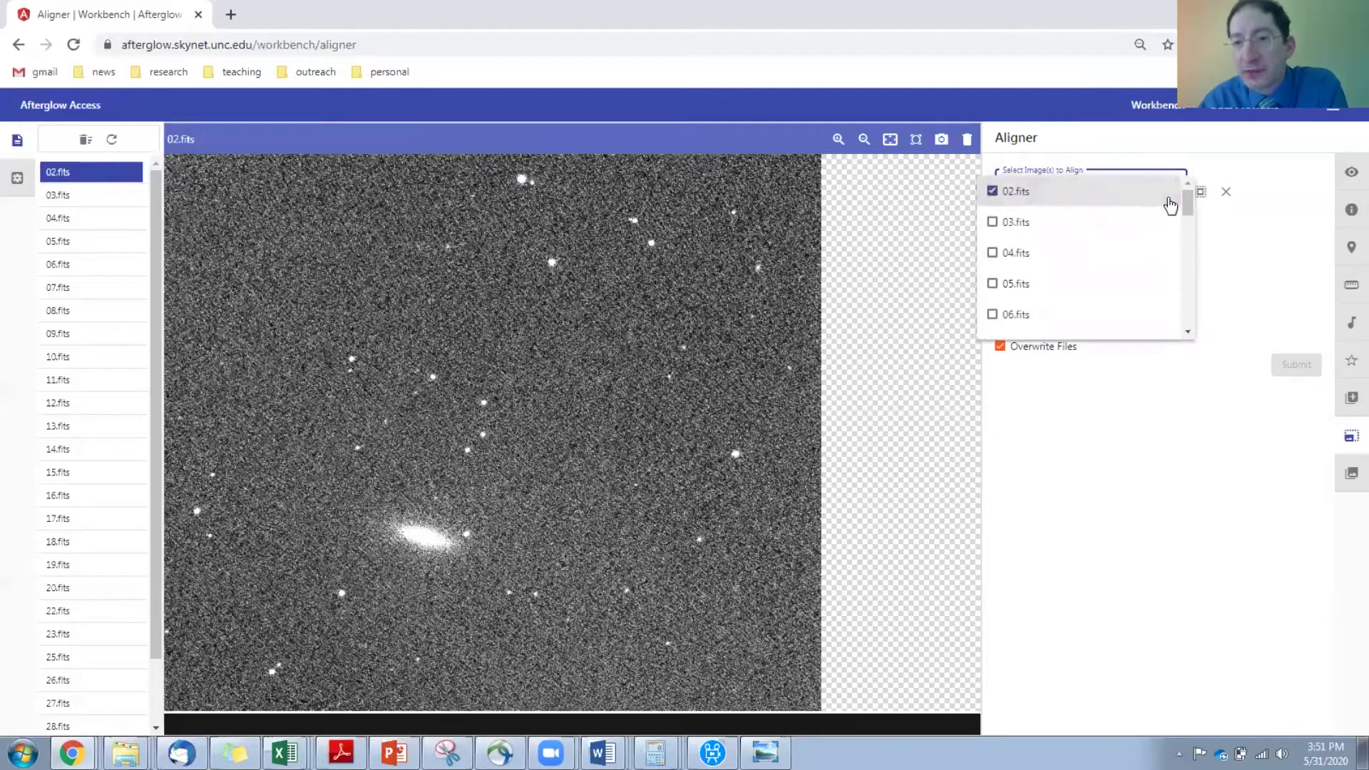
left_click_drag(1185, 201, 1203, 328)
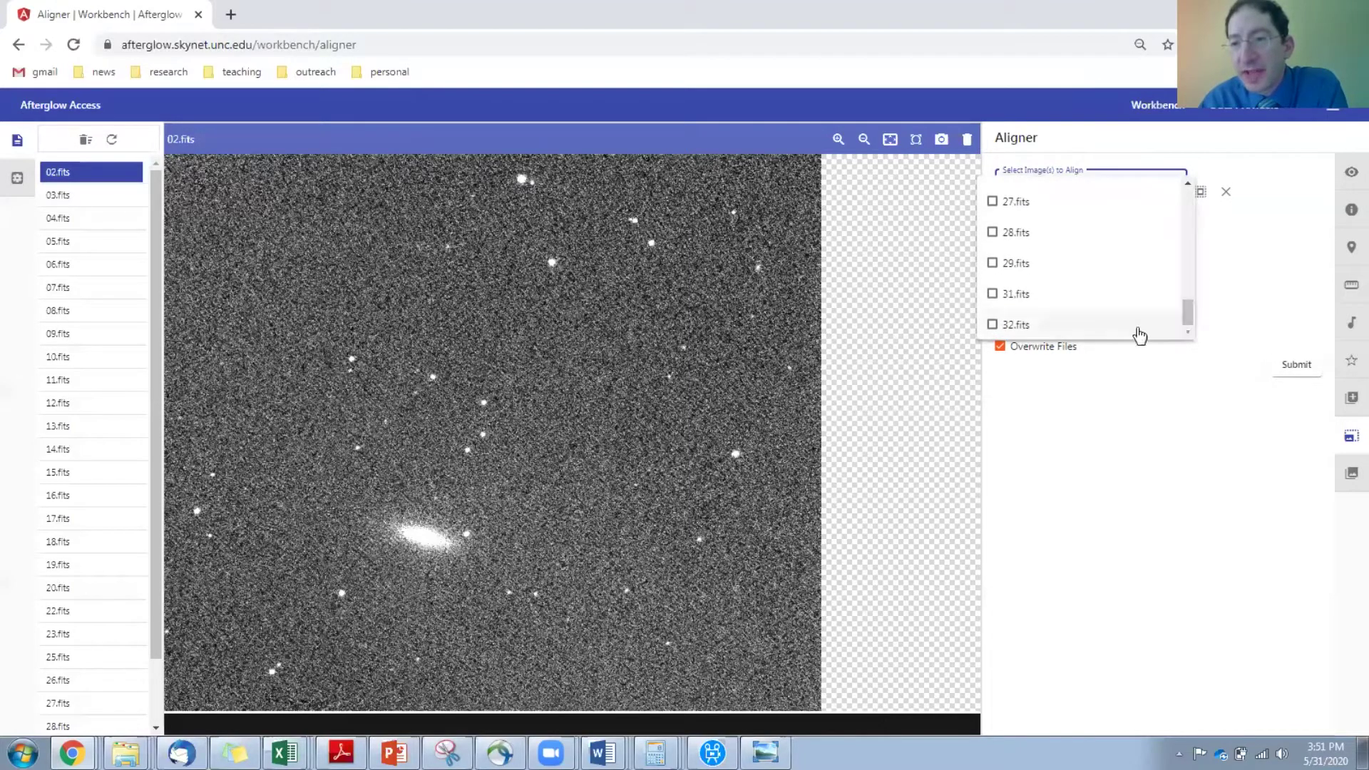
left_click(1038, 333)
left_click(1263, 279)
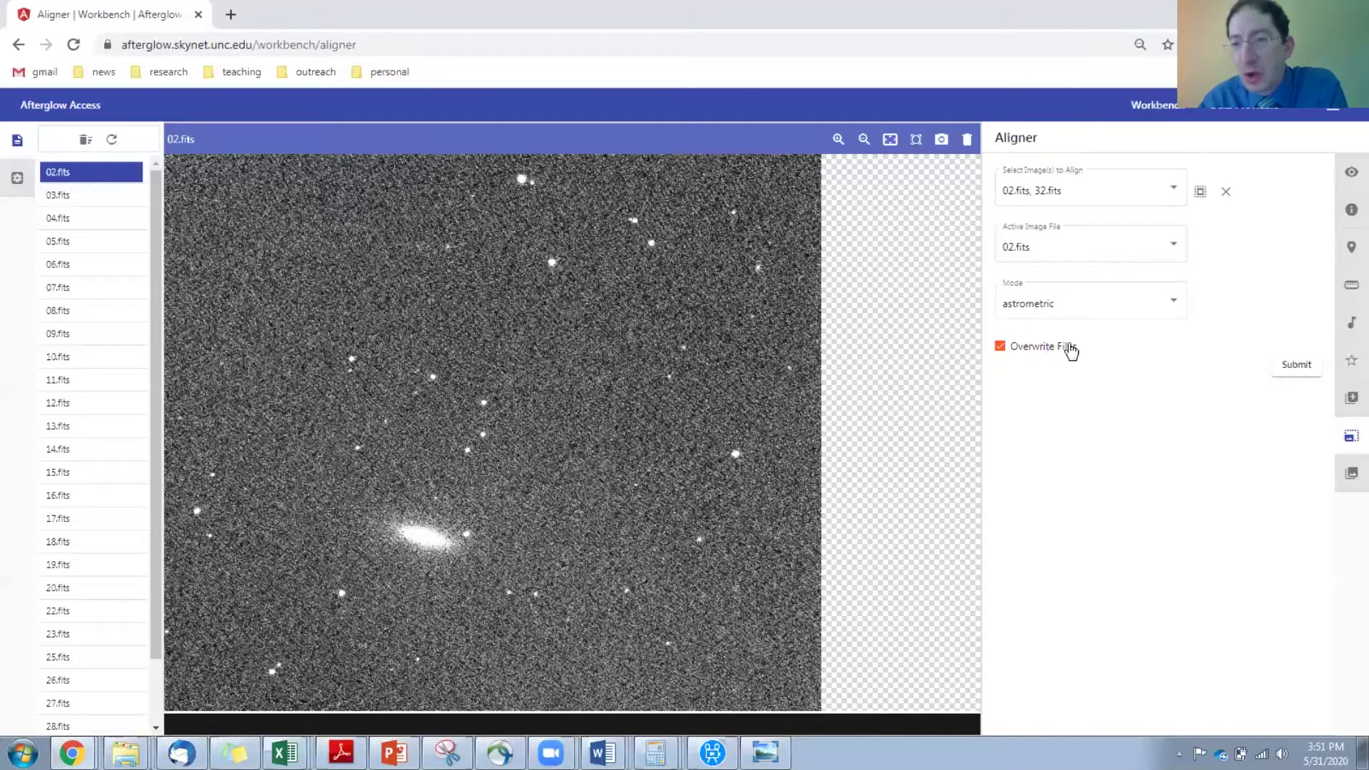
left_click(1290, 371)
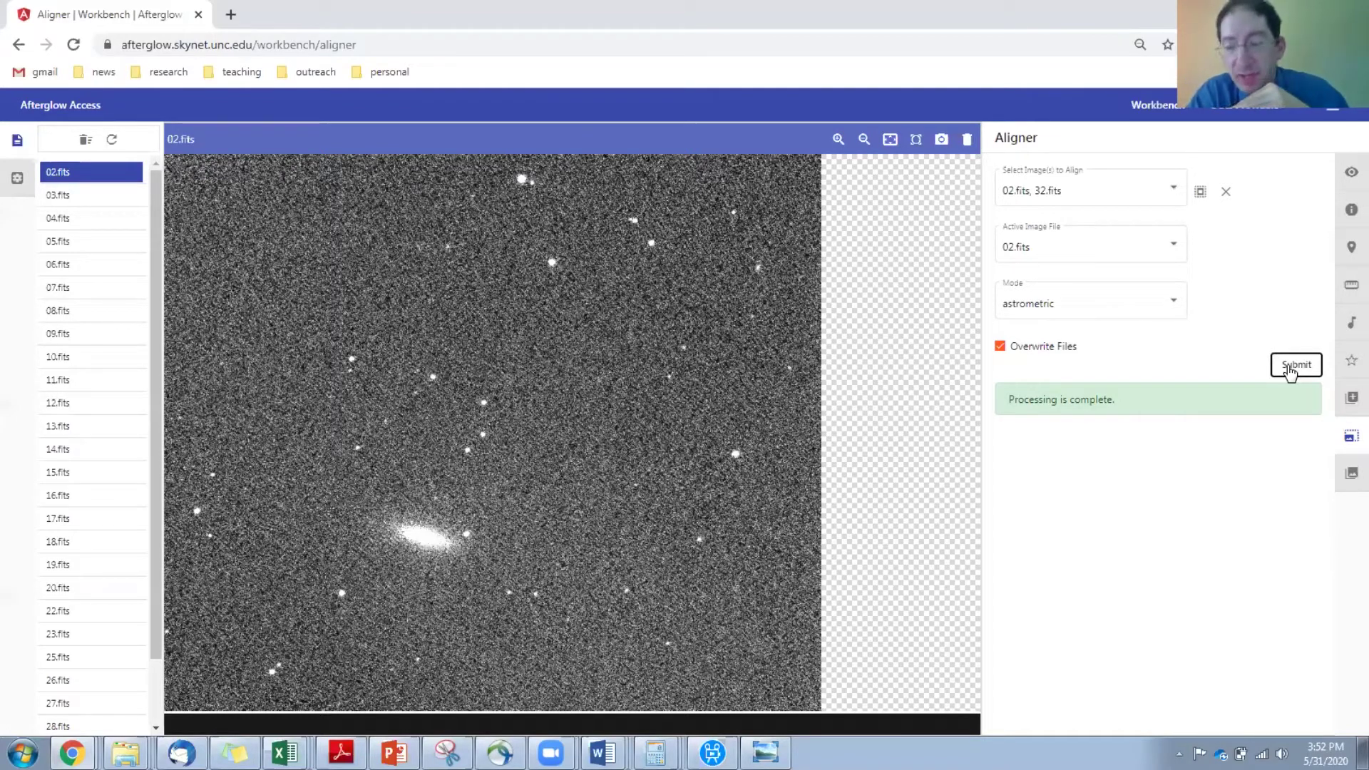
Set up a simple Image Calculator operation in Image mode with 02.fits as the input image.
left_click(1348, 403)
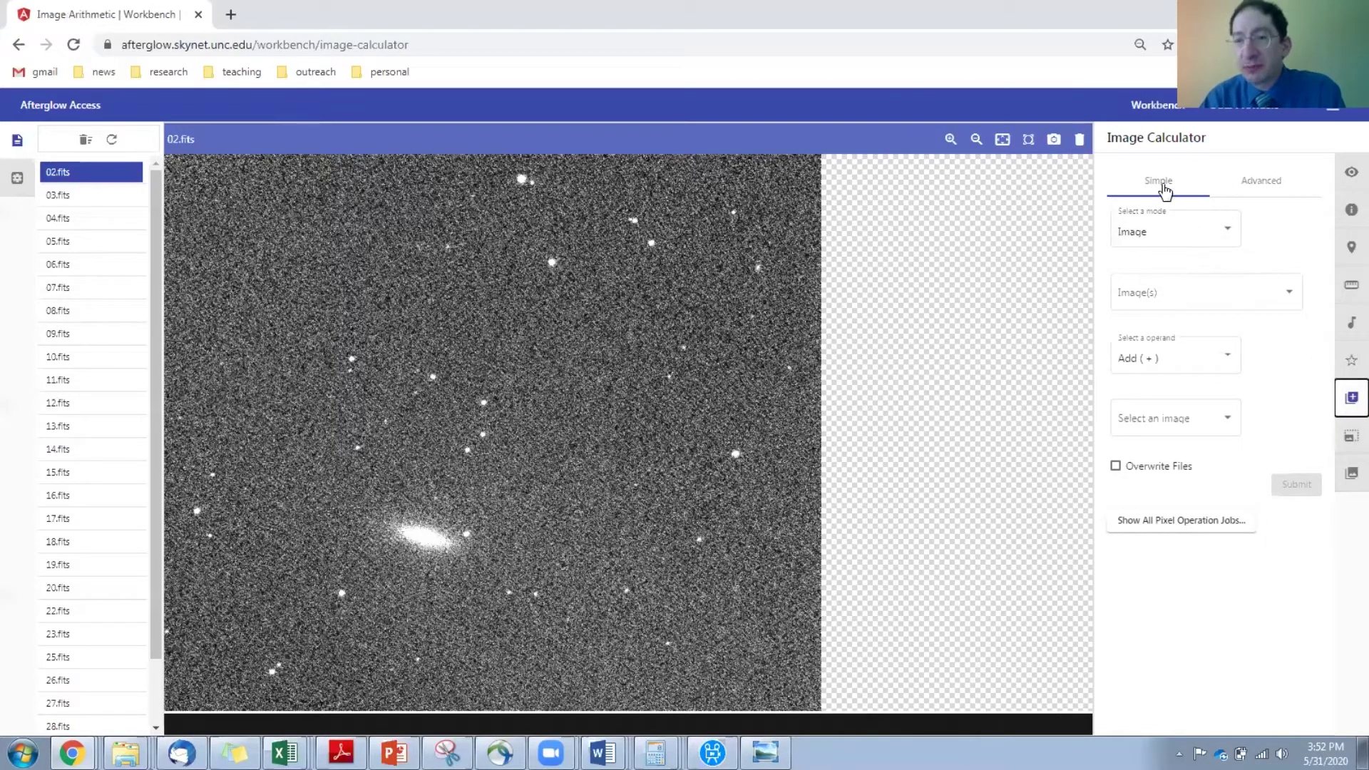
left_click(1179, 233)
left_click(1259, 298)
left_click(1259, 298)
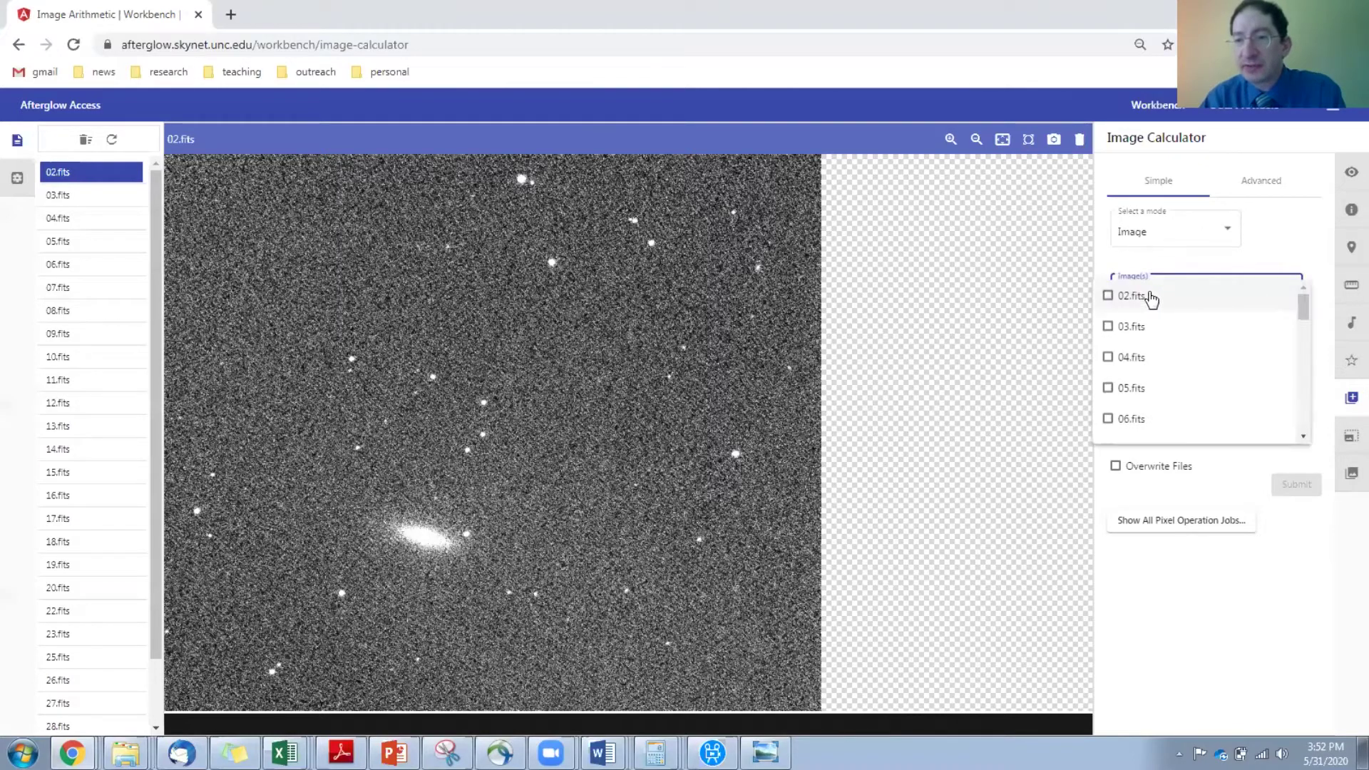
left_click(1108, 296)
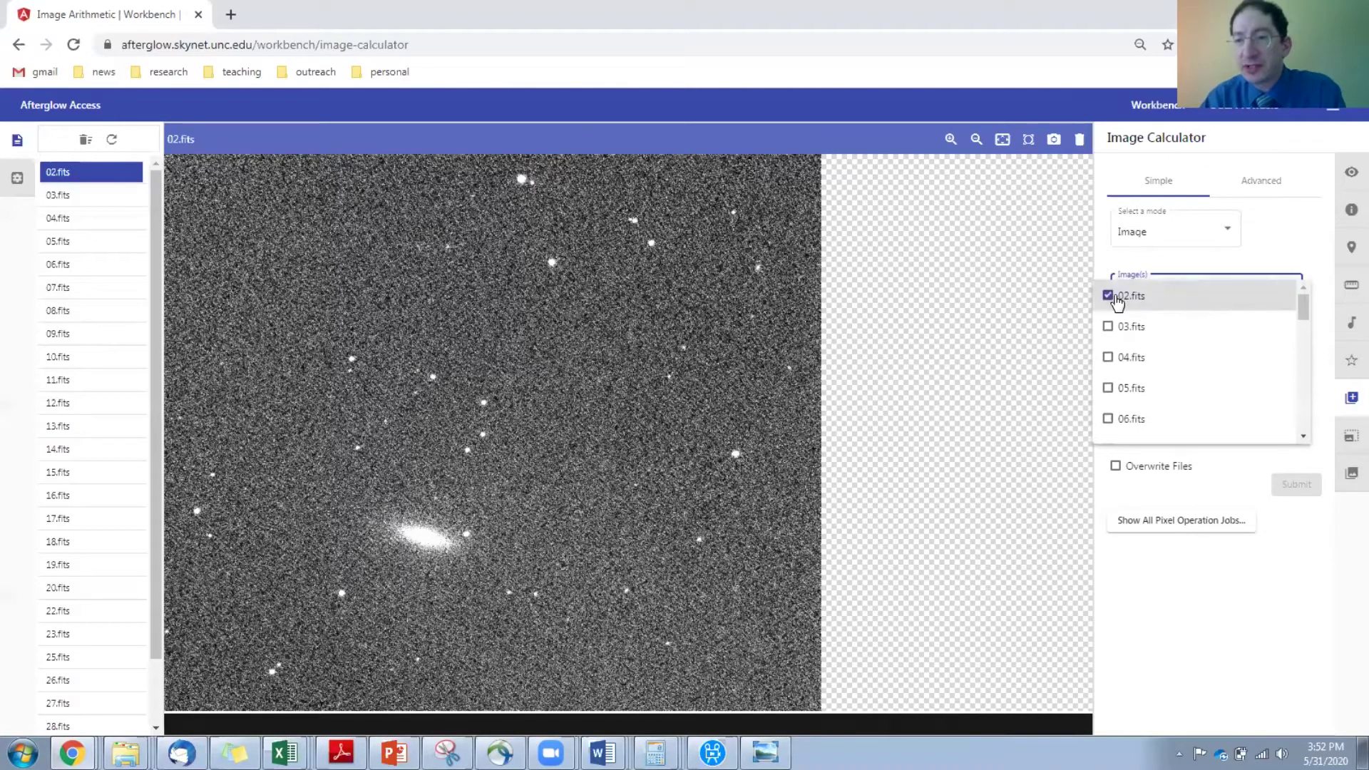
left_click(1280, 598)
Subtract 32.fits from 02.fits without overwriting the original files.
left_click(1189, 367)
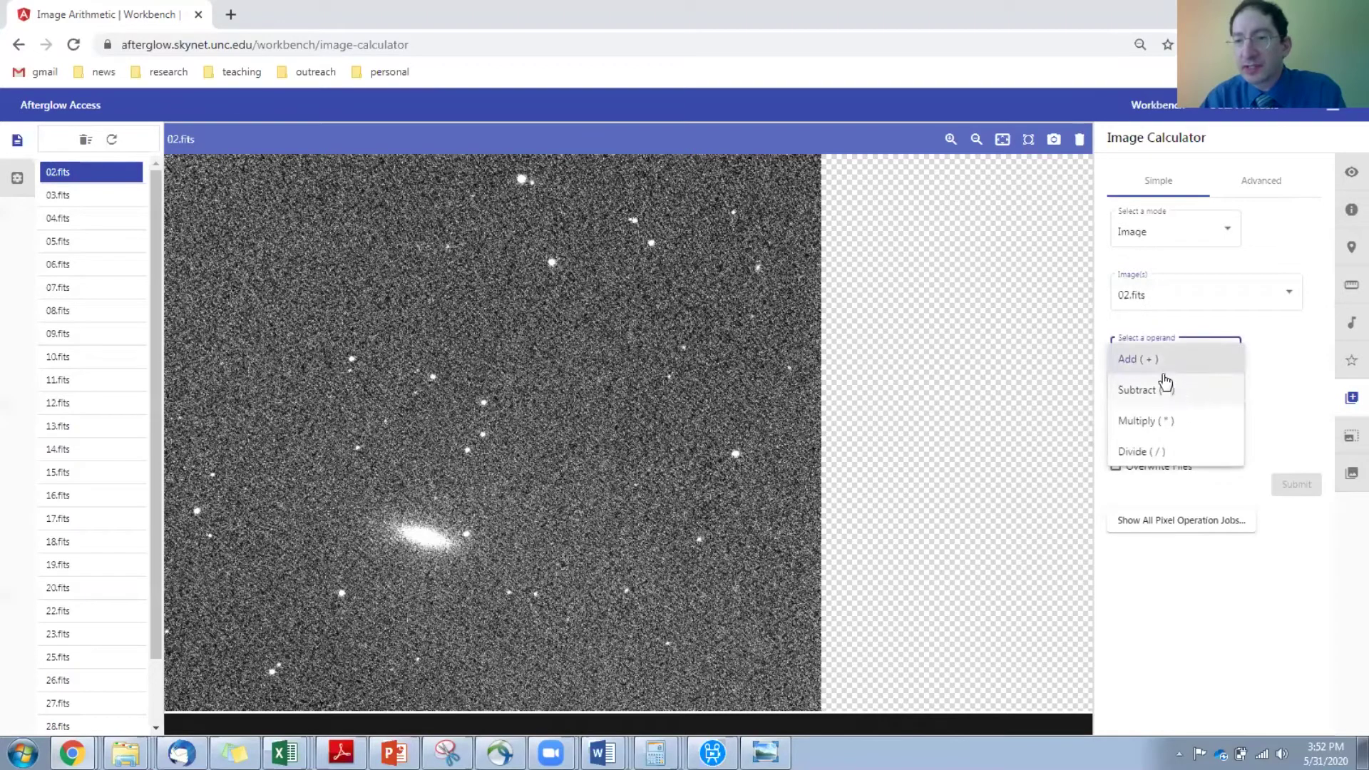
left_click(1173, 391)
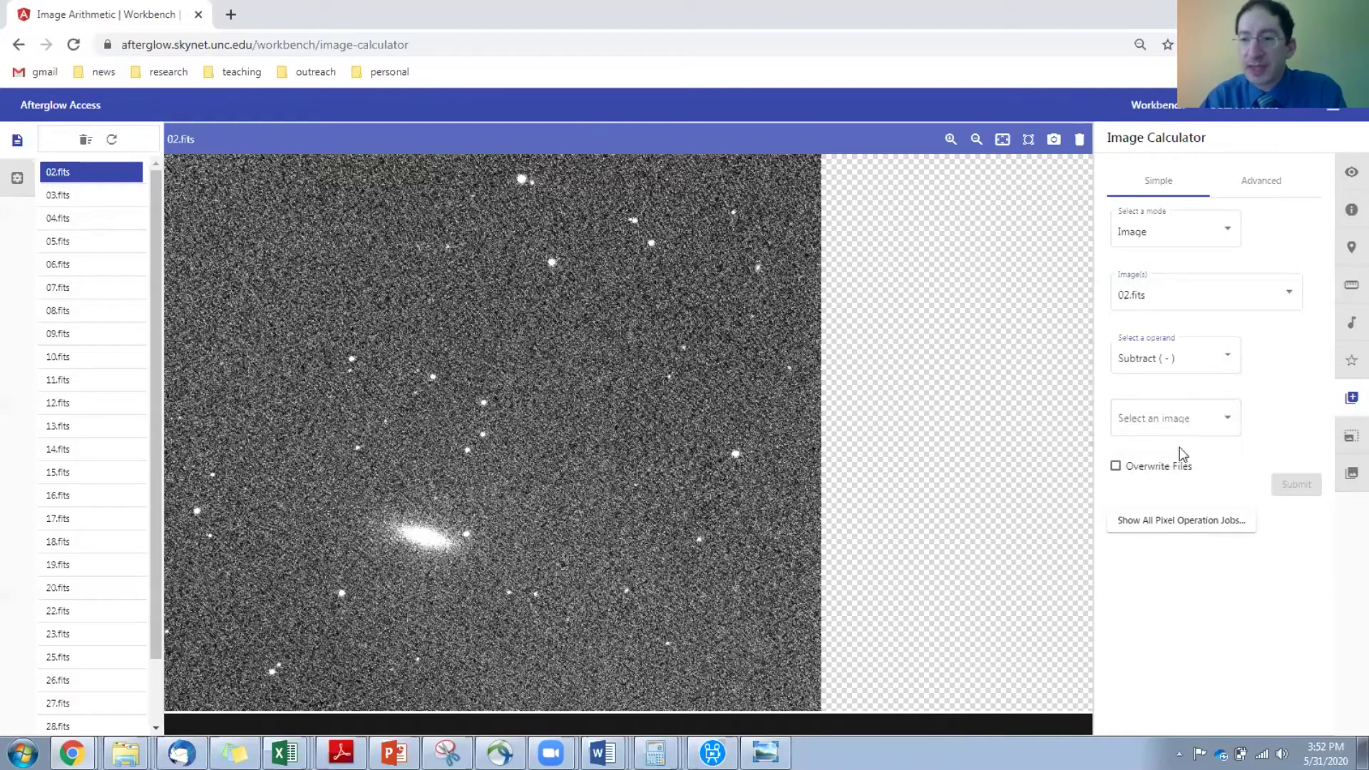
left_click(1171, 424)
left_click_drag(1235, 432, 1240, 544)
left_click(1139, 555)
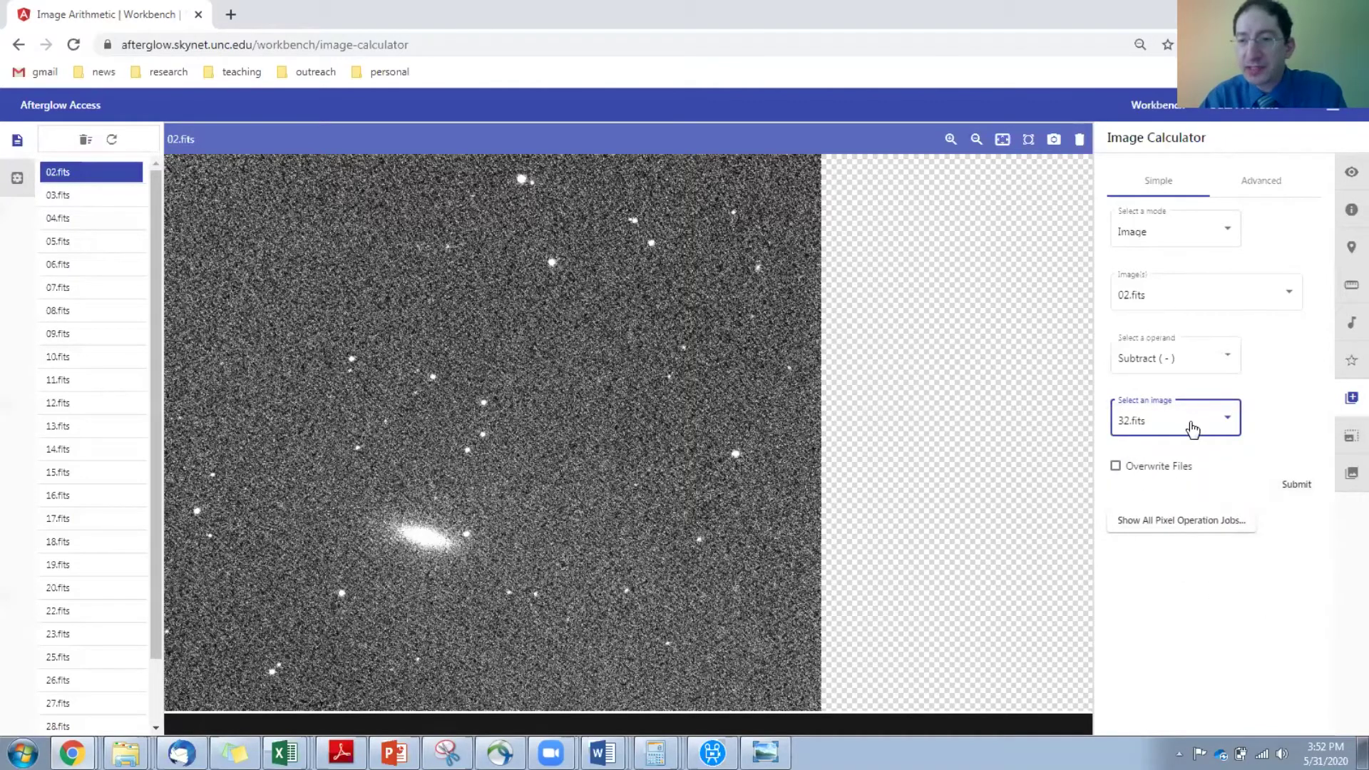
left_click(1266, 596)
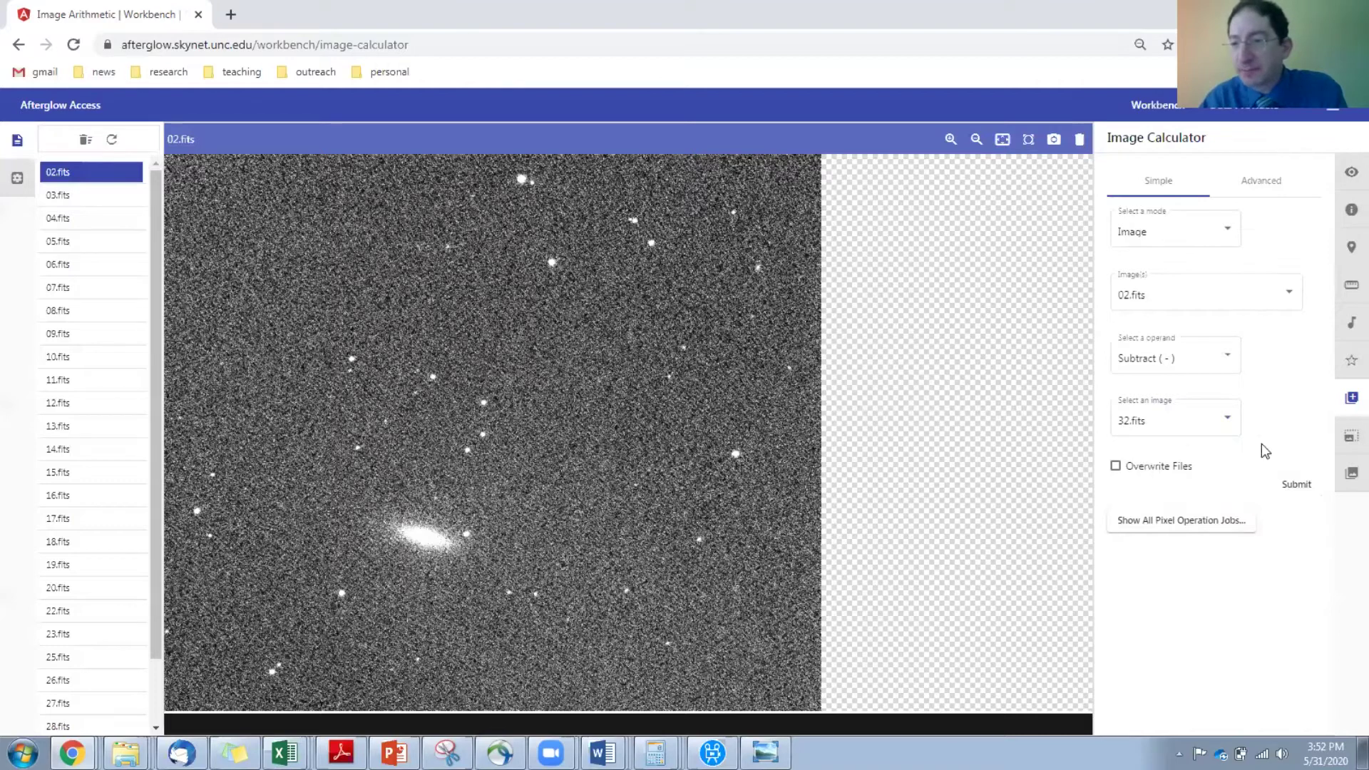
left_click(1297, 488)
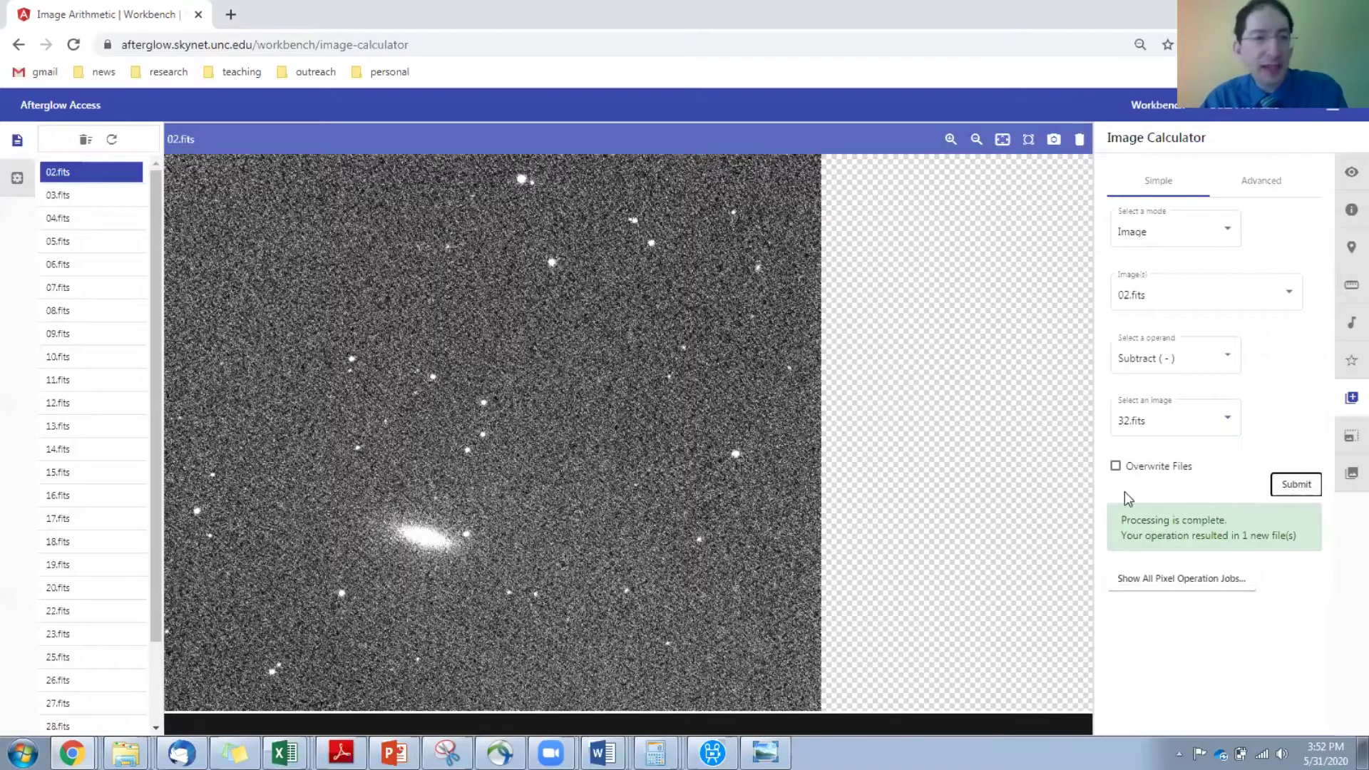
Open the newly created difference image from the end of the file list and view the area around the galaxy.
left_click_drag(153, 332, 148, 437)
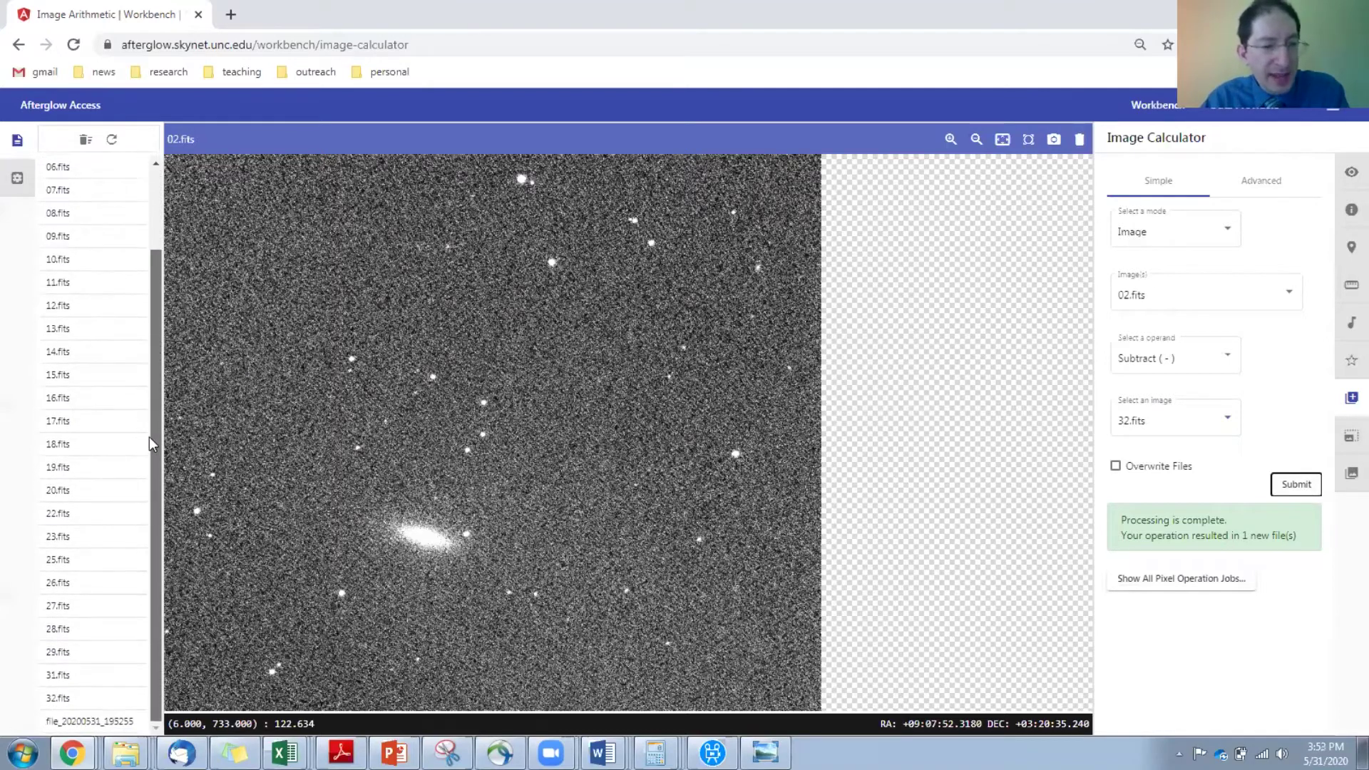
left_click(81, 723)
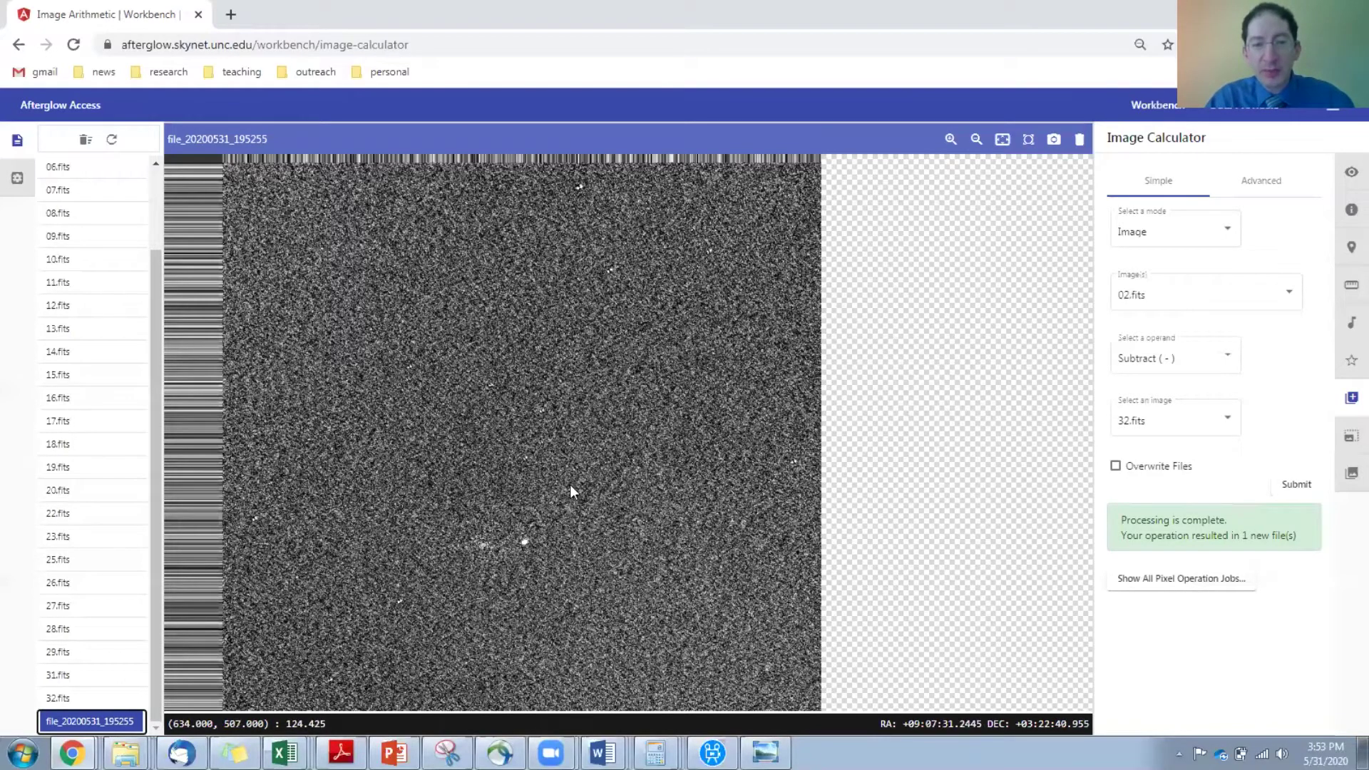
scroll(570, 484, "down", 1)
left_click_drag(570, 484, 598, 429)
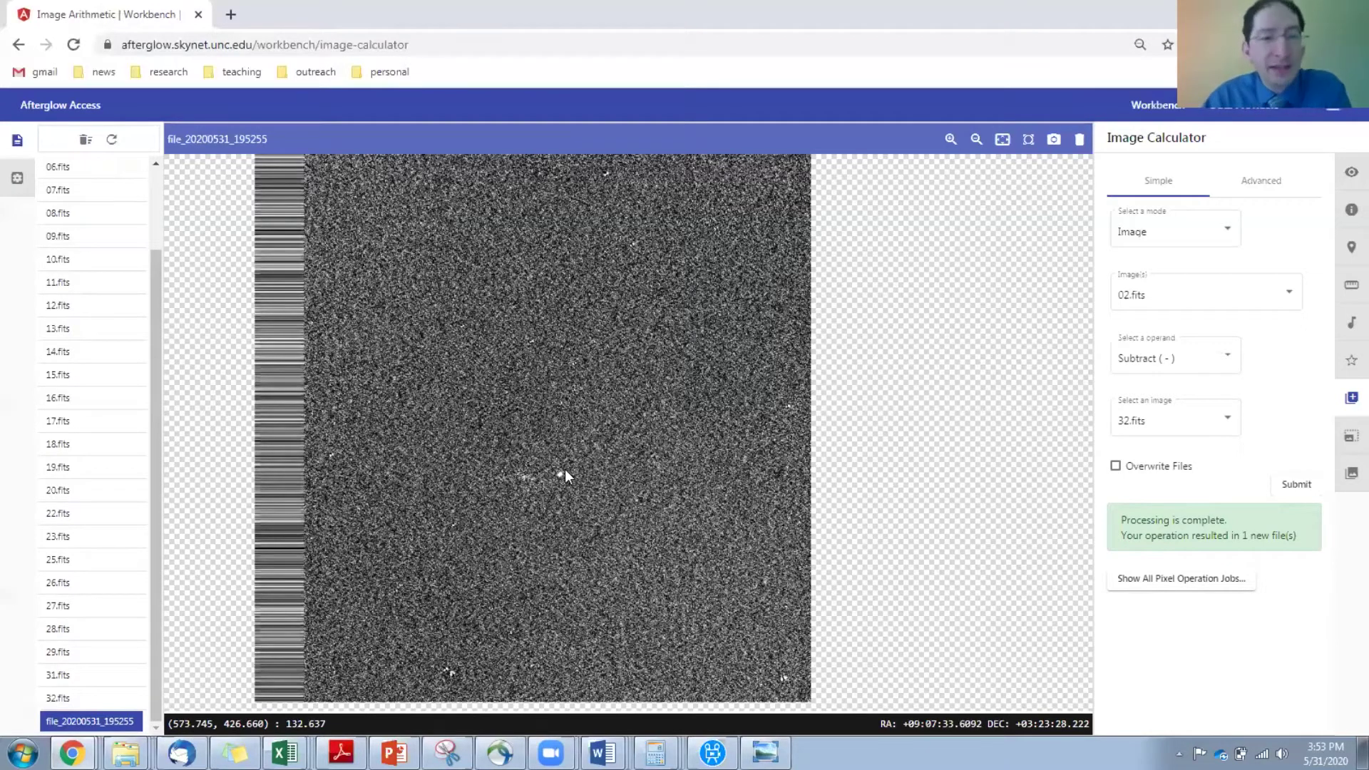
Split the display into two viewers stacked vertically and turn on orientation syncing.
left_click(17, 184)
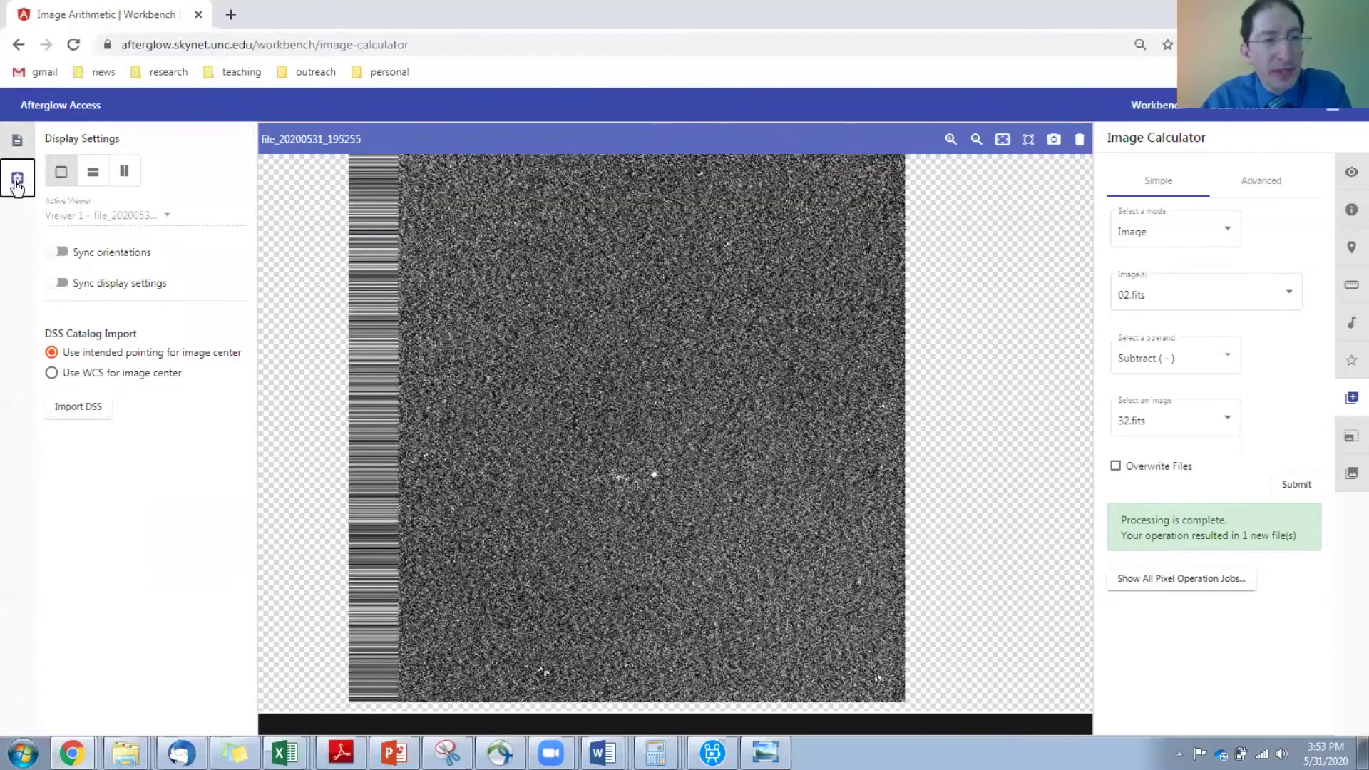
left_click(93, 175)
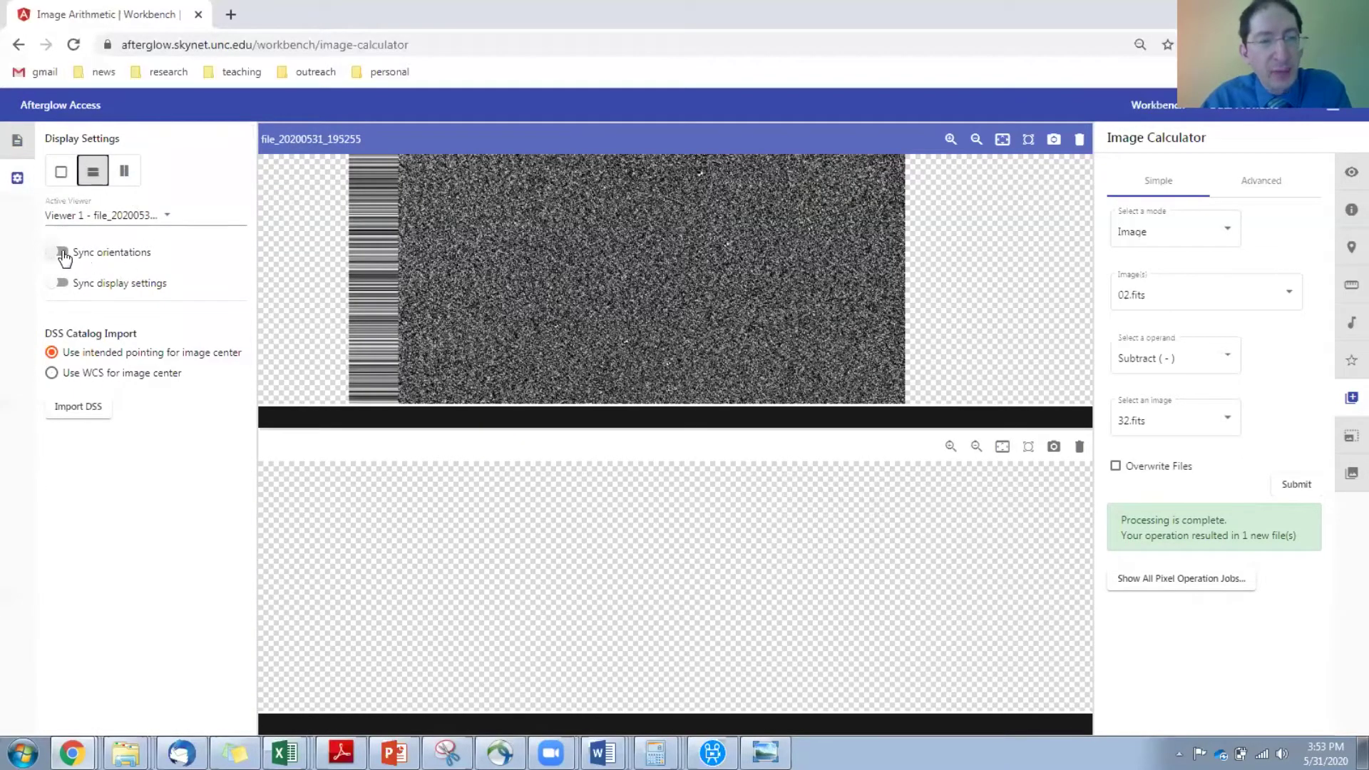
left_click(61, 253)
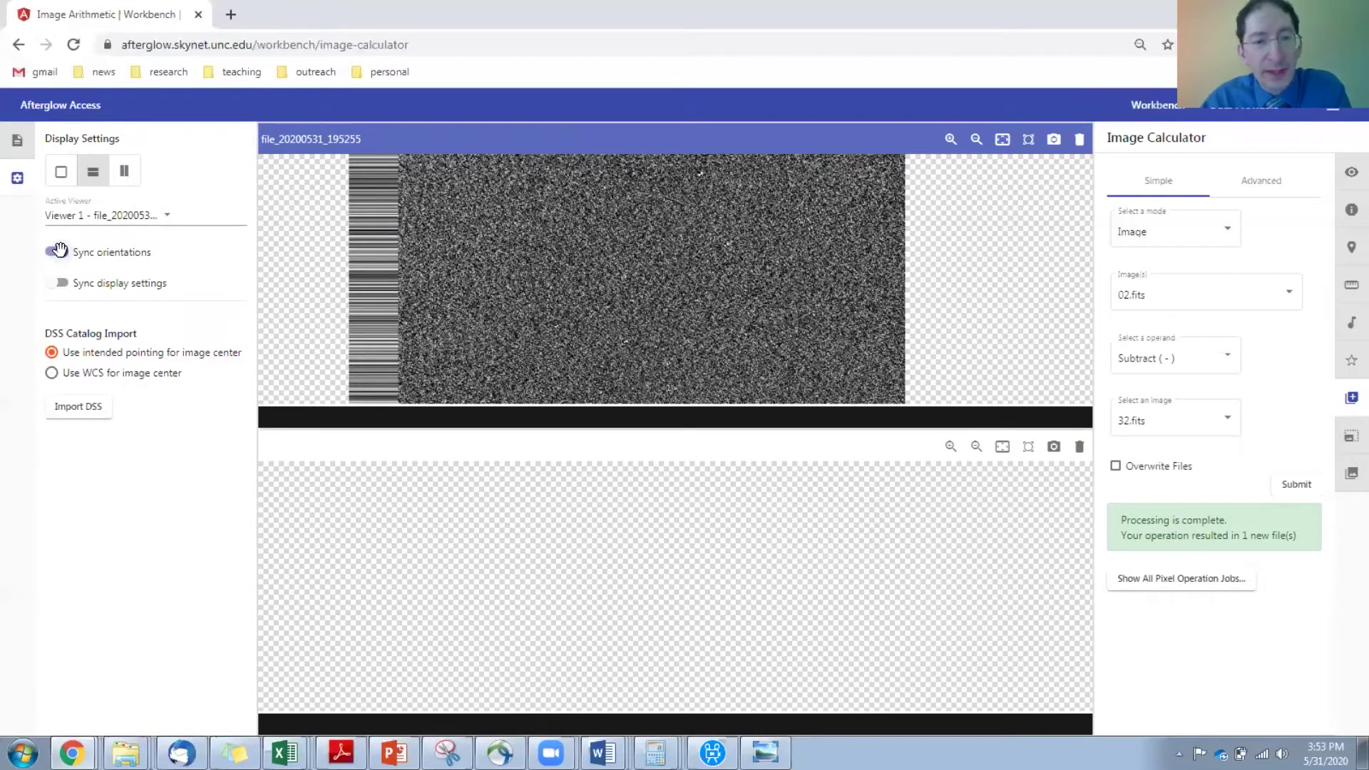
left_click(17, 140)
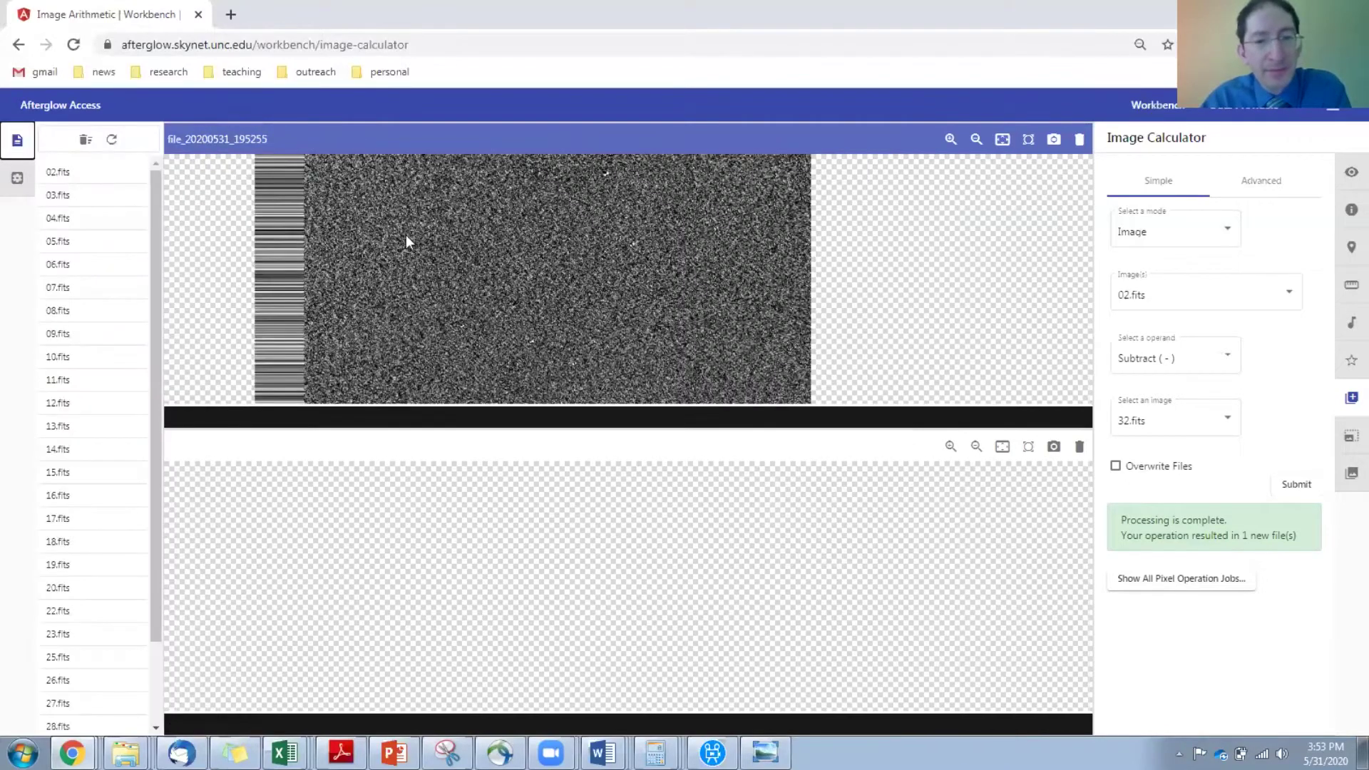
Bring the galaxy area of the difference image into view and load 02.fits into the empty second viewer.
left_click_drag(467, 345, 479, 197)
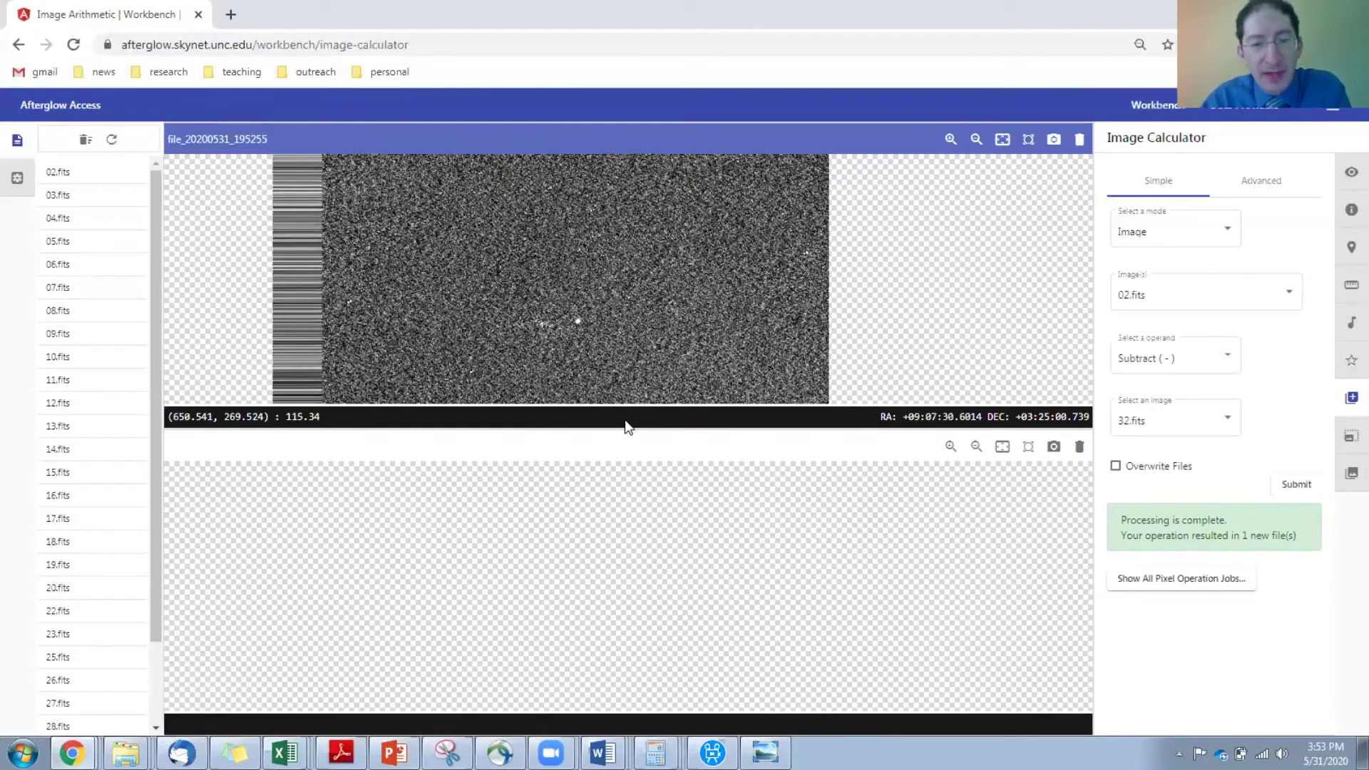
left_click(565, 519)
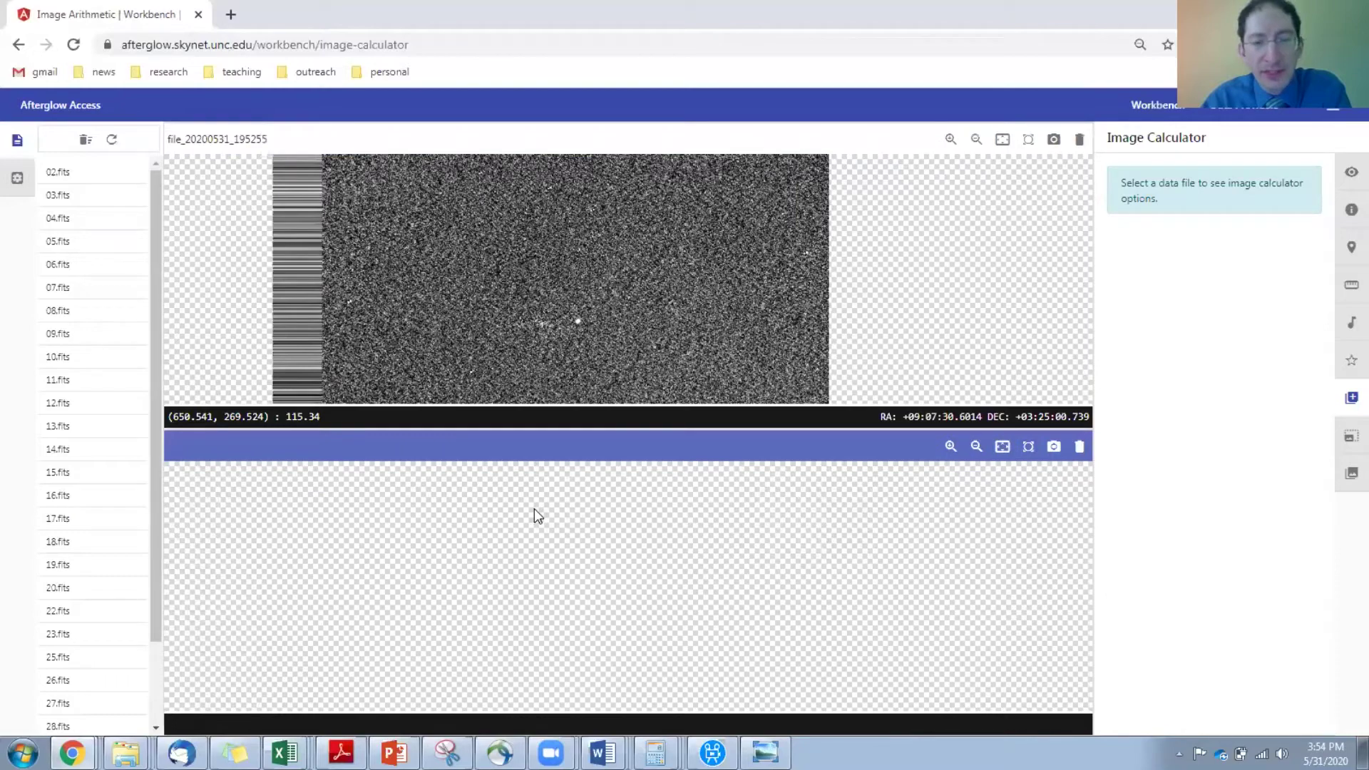
left_click(68, 173)
Compare the bright point beside the galaxy up close in the difference image and 02.fits.
mouse_move(602, 299)
left_mouse_down()
mouse_move(748, 263)
mouse_move(665, 247)
mouse_move(558, 273)
mouse_move(613, 280)
left_mouse_up()
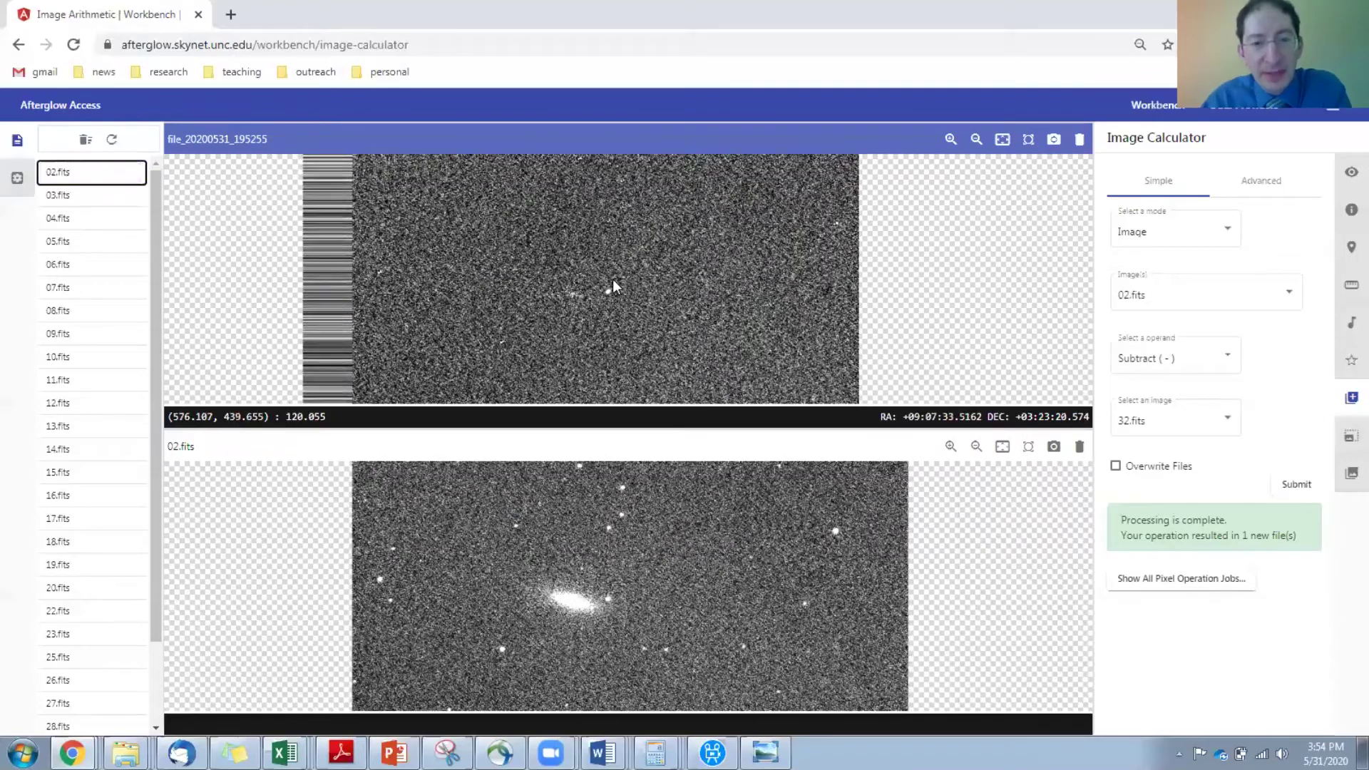
scroll(613, 280, "down", 5)
scroll(613, 281, "up", 3)
scroll(613, 281, "up", 3)
left_click_drag(618, 309, 616, 270)
scroll(615, 271, "up", 2)
scroll(615, 270, "up", 1)
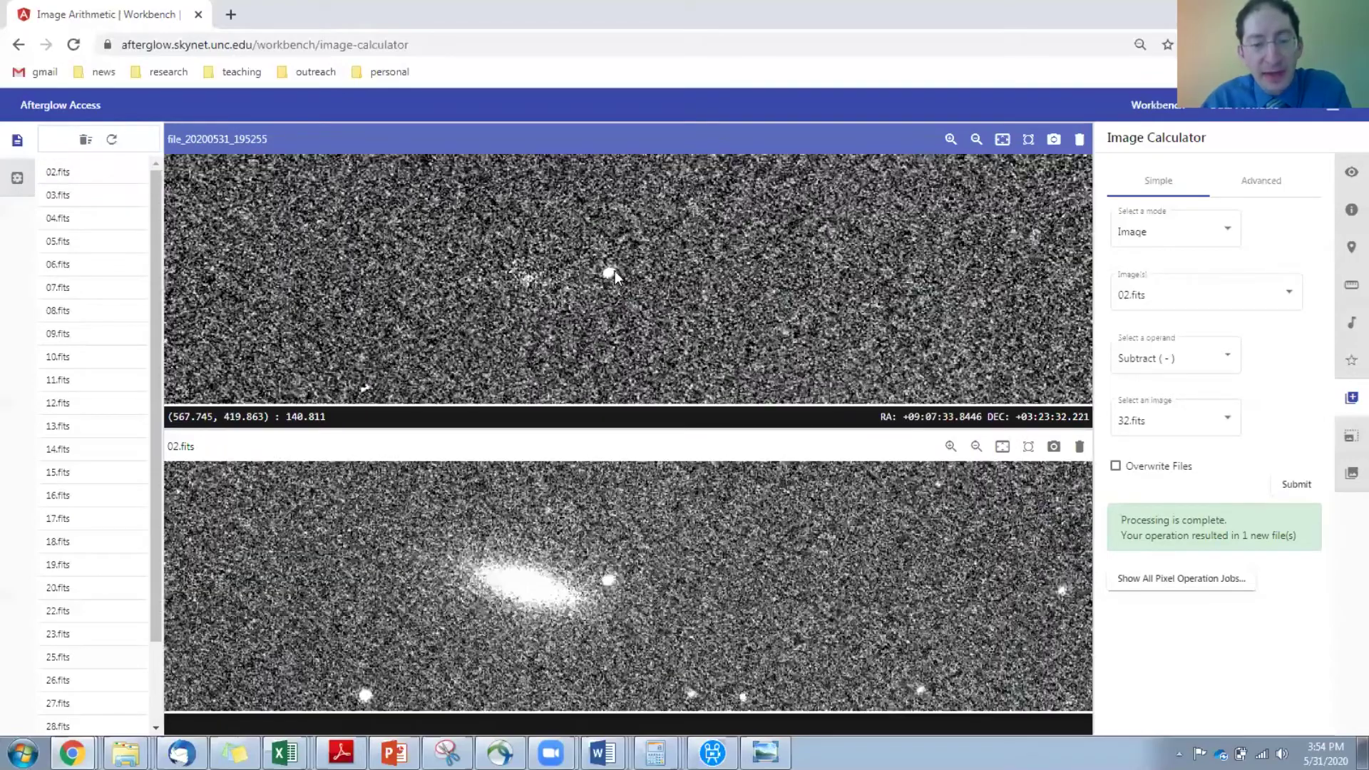
scroll(609, 280, "up", 1)
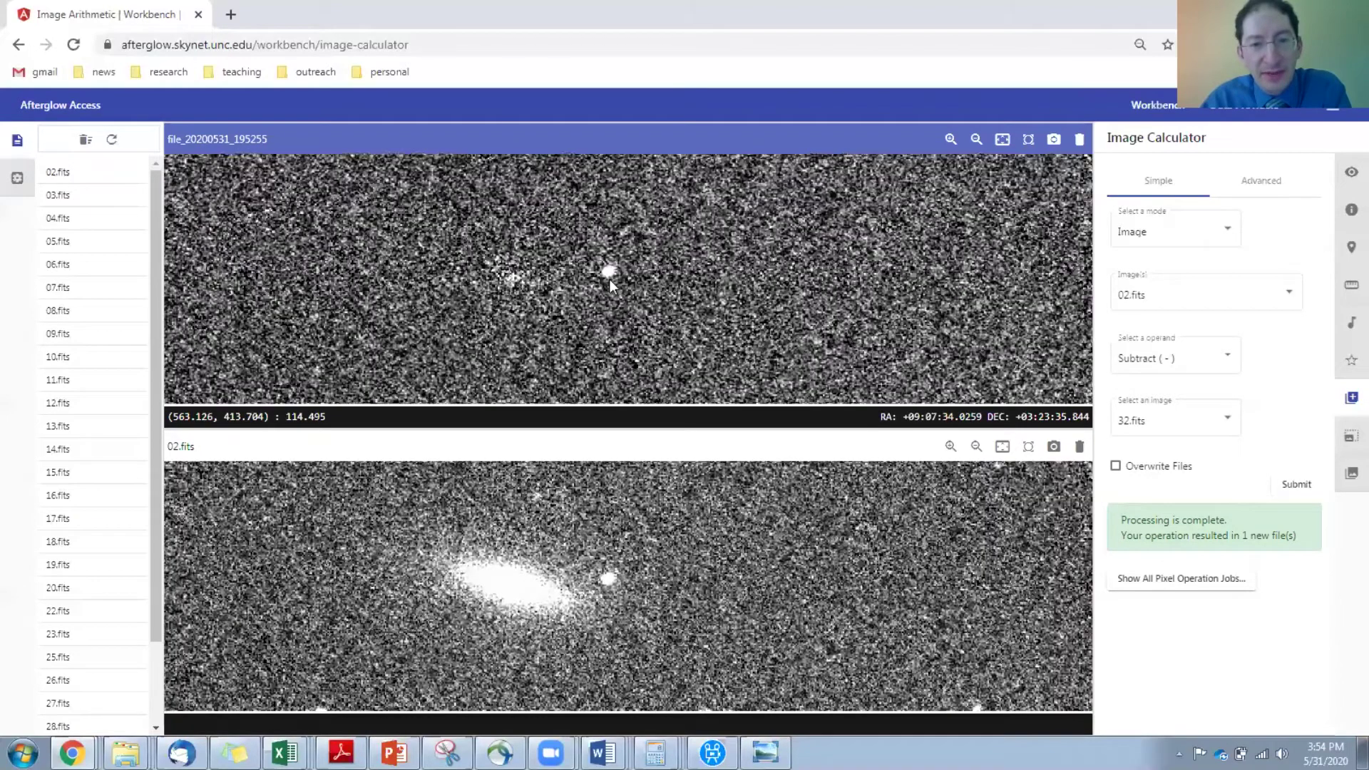
left_click_drag(614, 281, 708, 283)
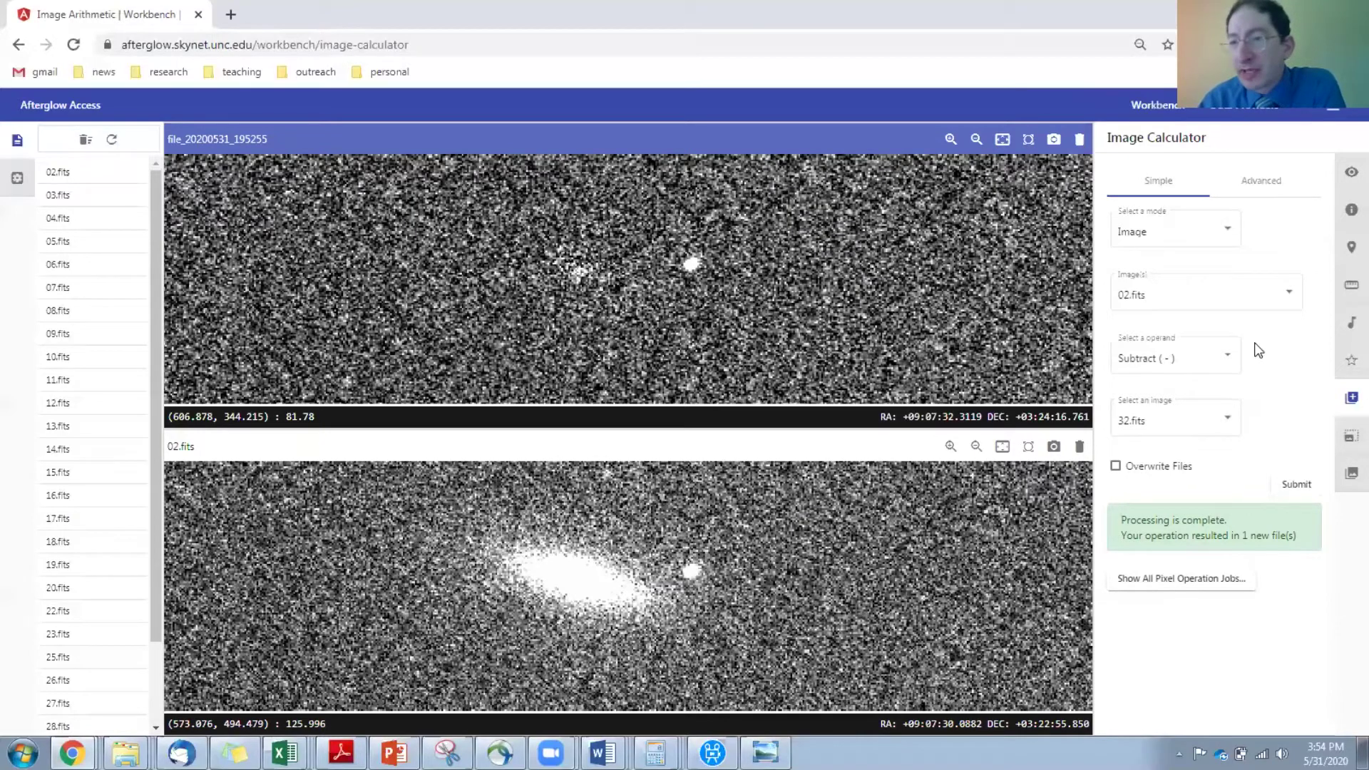
Place a custom marker with centroiding enabled on the star beside the galaxy in 02.fits and label it SN.
left_click(1349, 253)
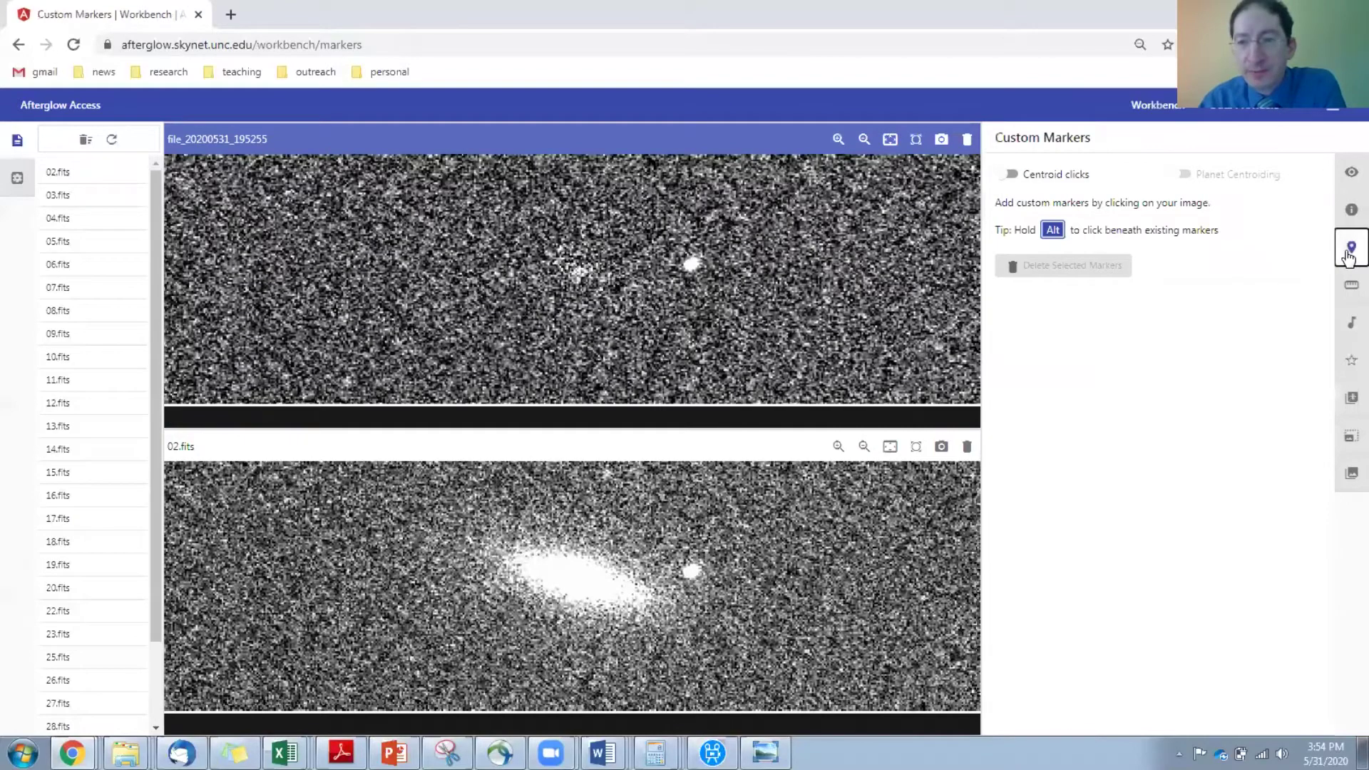
left_click(1005, 174)
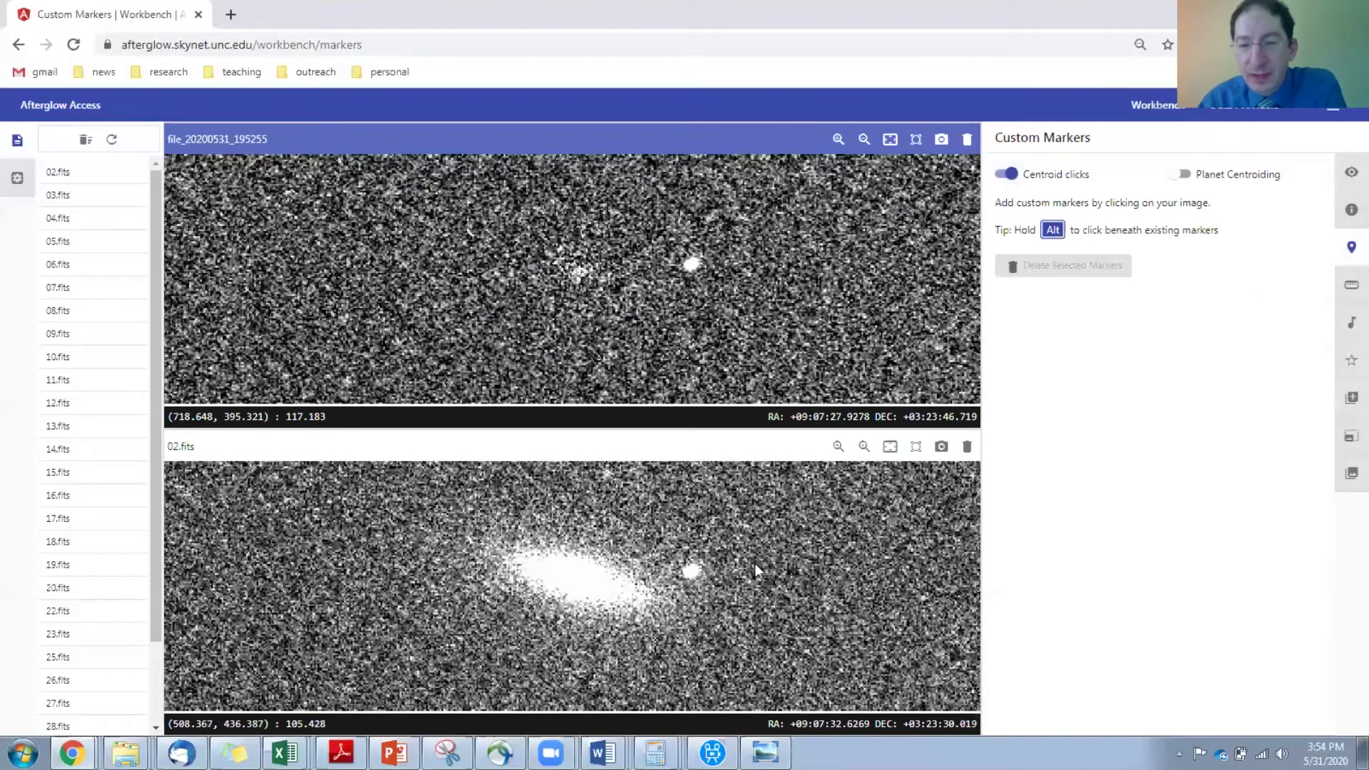
left_click(691, 571)
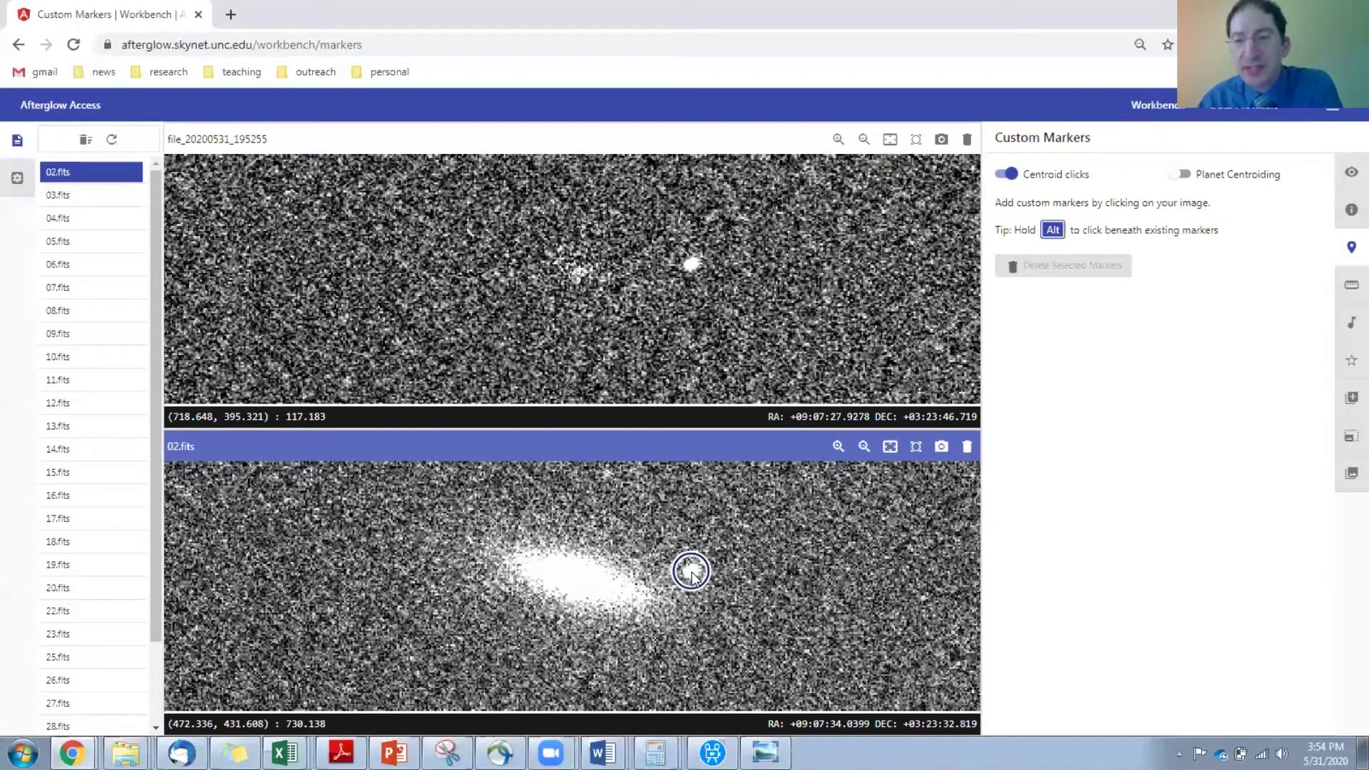
left_click(692, 572)
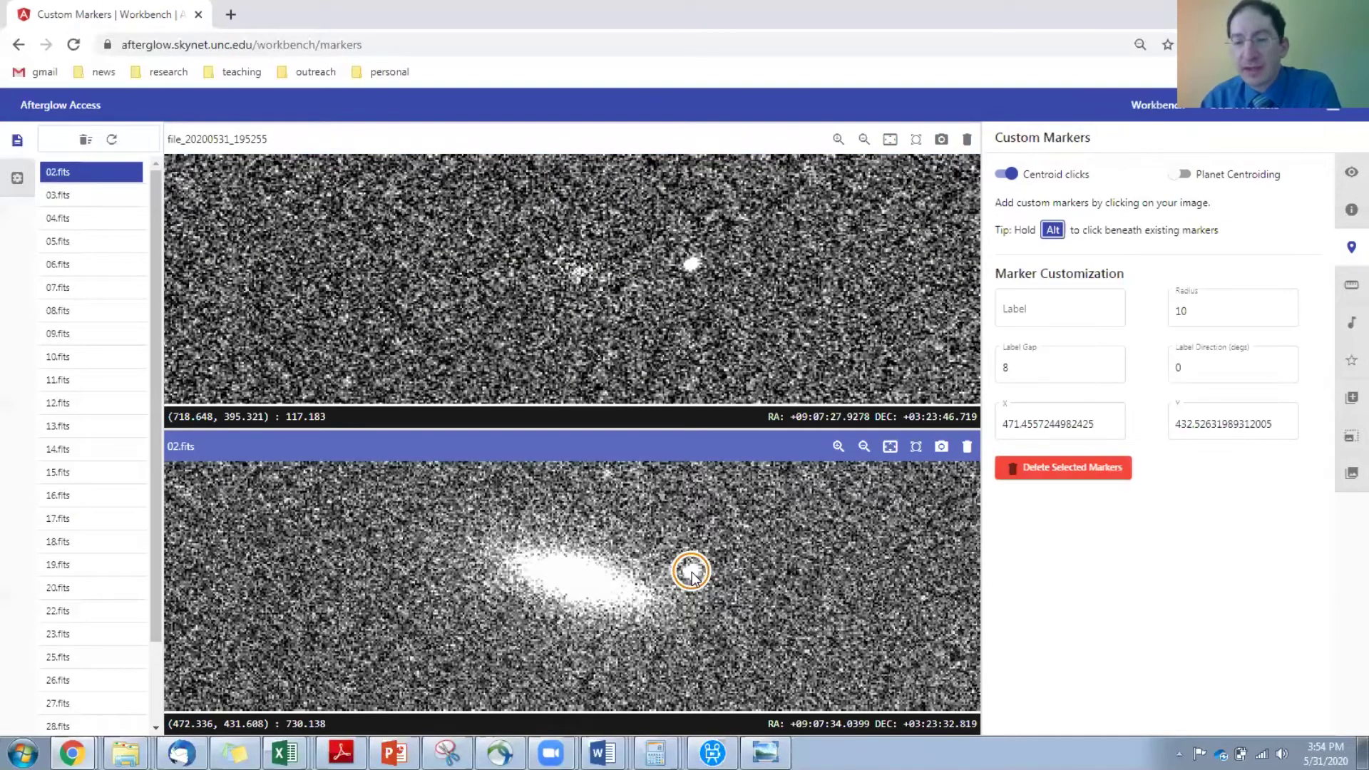
left_click(1068, 310)
type("SN")
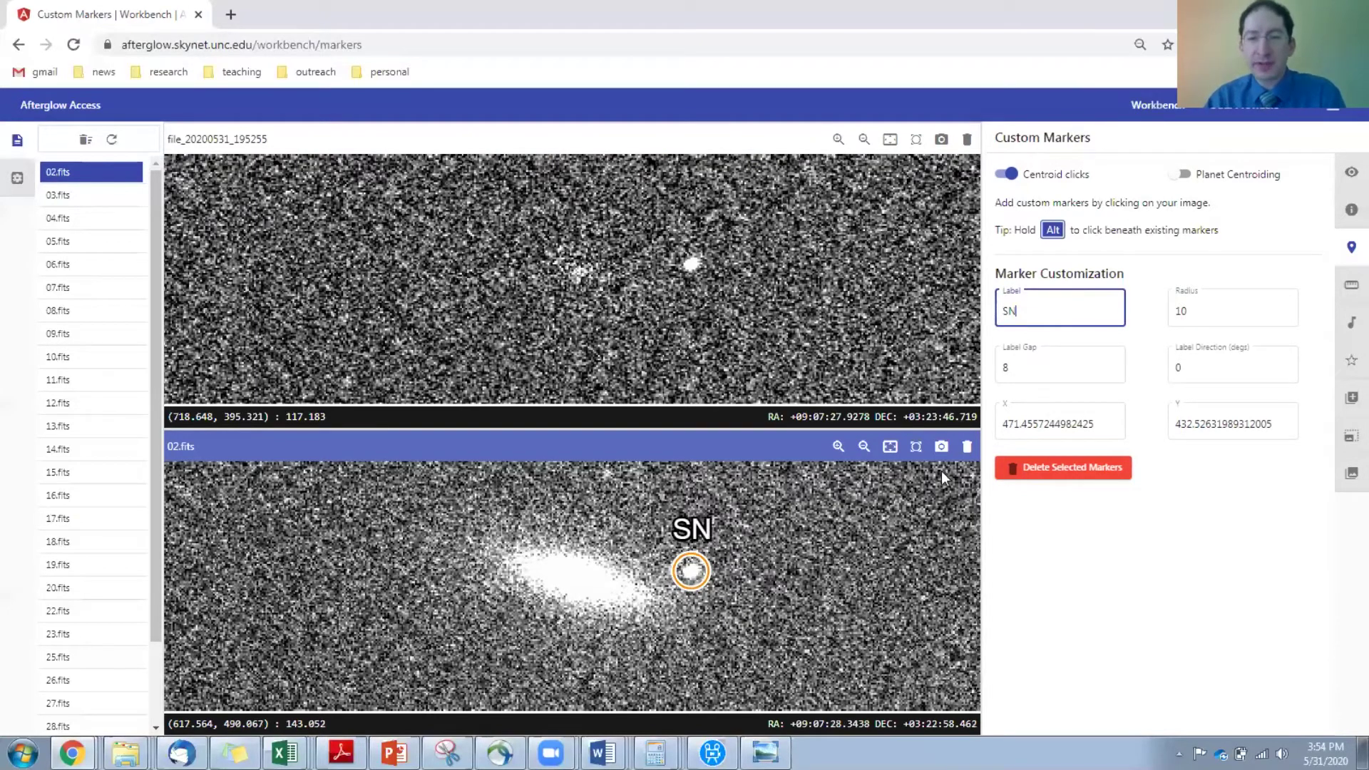
Save a screenshot of the difference image and another of 02.fits with the SN marker, both framed around the supernova.
scroll(623, 580, "up", 1)
mouse_move(623, 581)
left_mouse_down()
mouse_move(571, 583)
mouse_move(616, 590)
mouse_move(610, 576)
left_mouse_up()
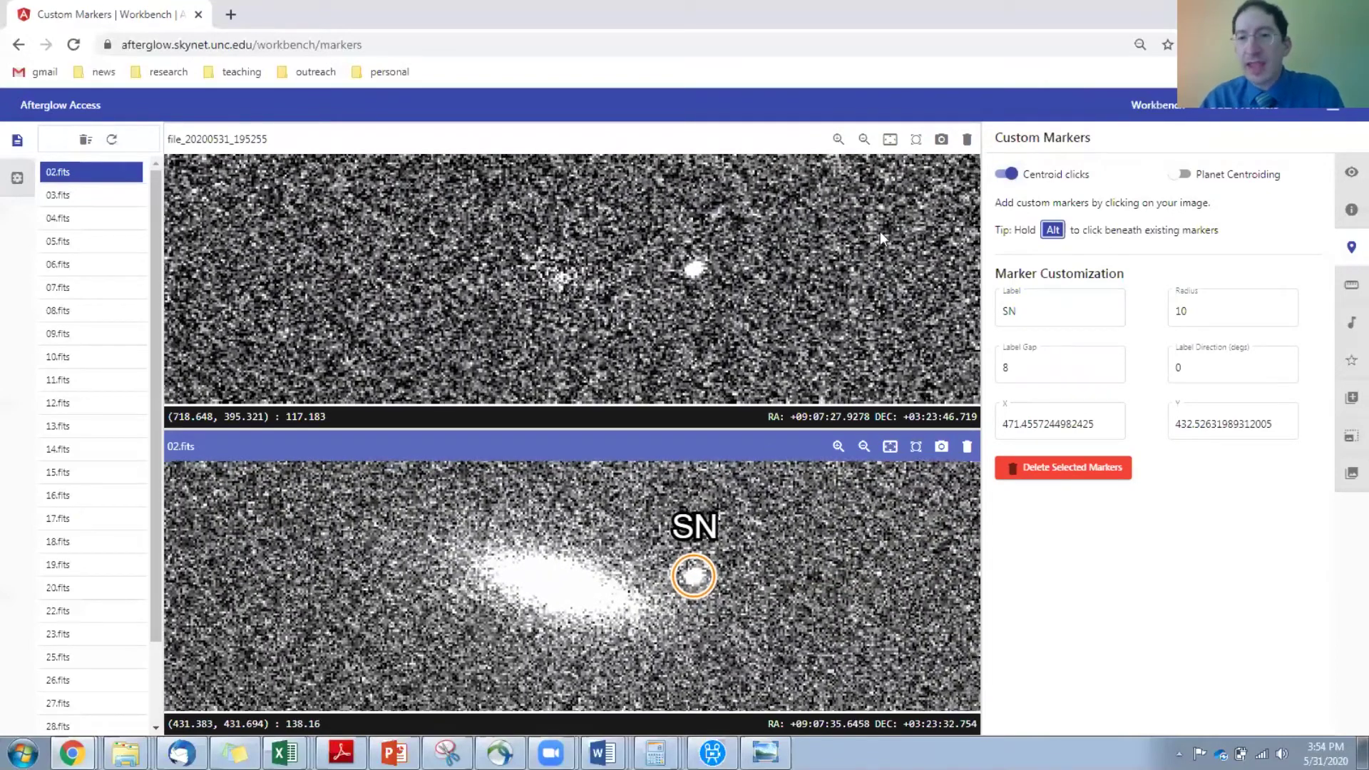
left_click(942, 140)
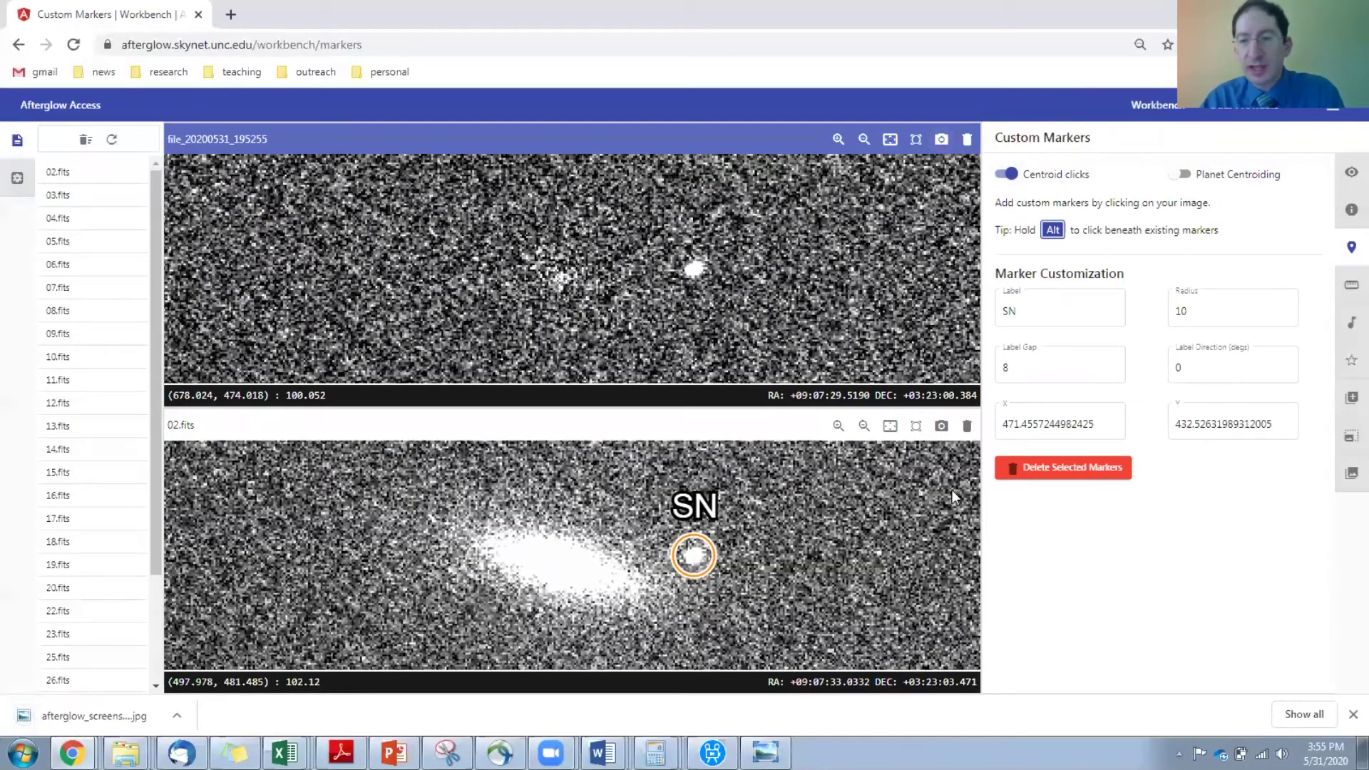
left_click(942, 427)
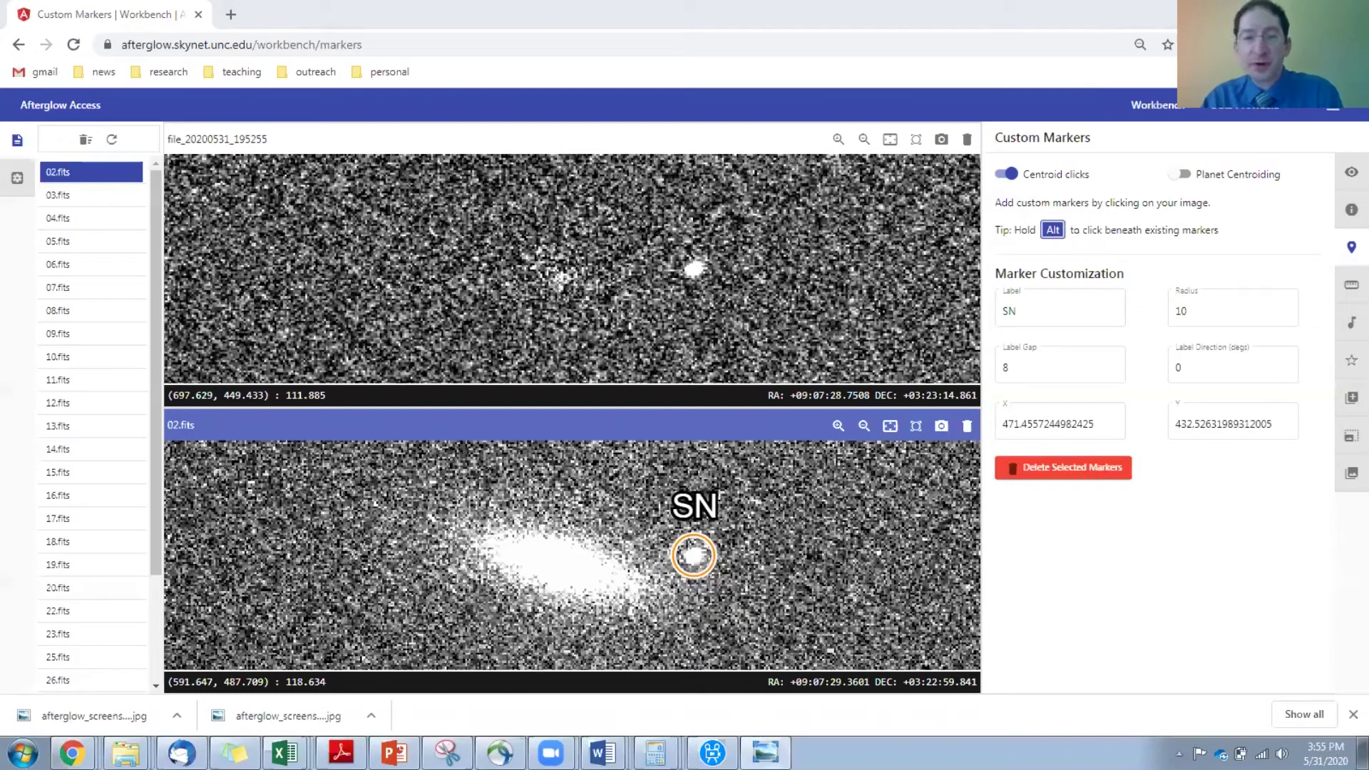
Switch to Windows Photo Viewer to show the lab5_rev11 reference star chart again.
key("alt+Tab")
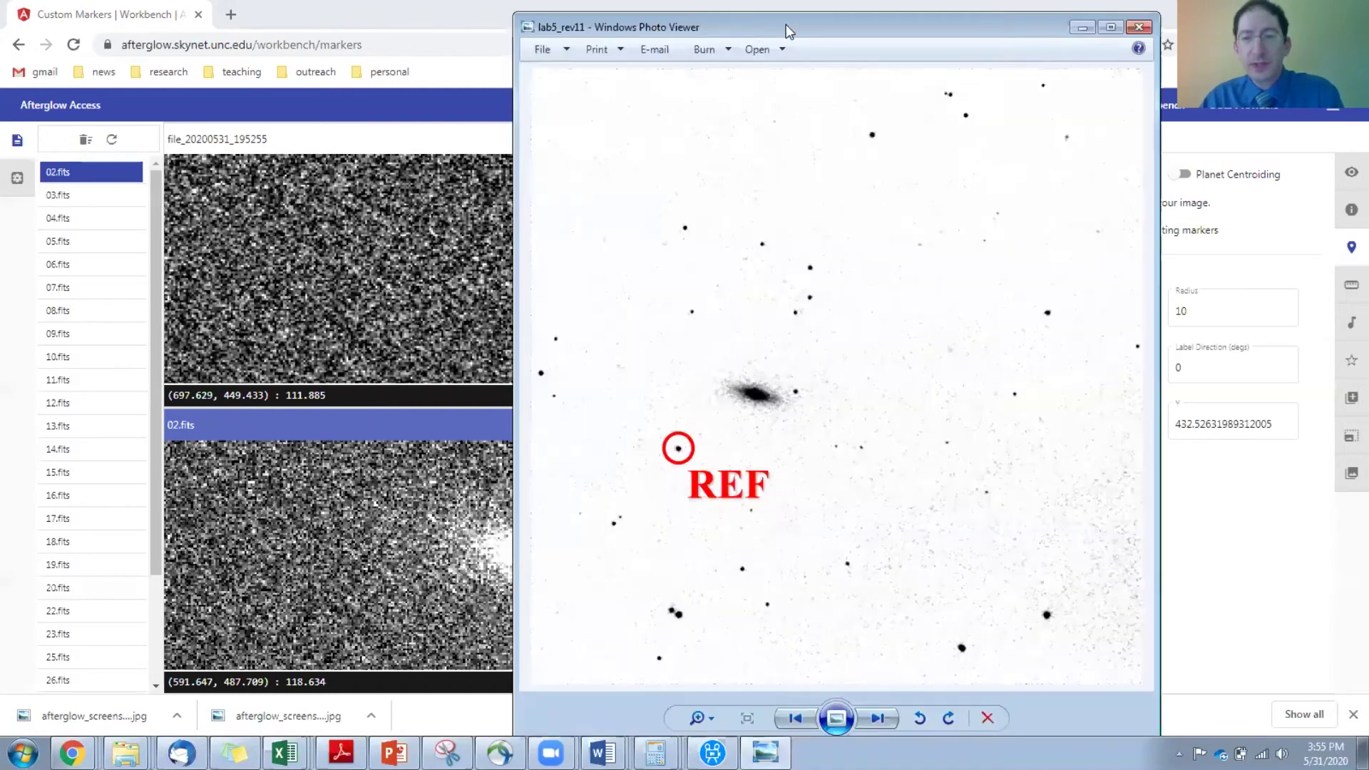